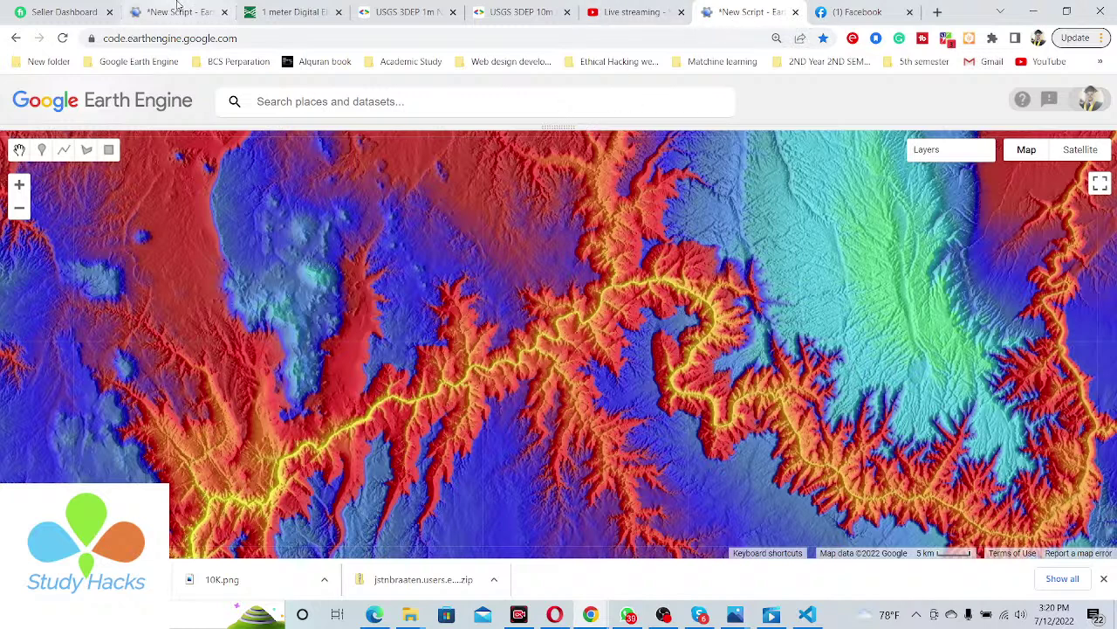
# Step: Switch to the USGS catalog page for the 1 meter 3DEP Digital Elevation Models
pyautogui.click(268, 9)
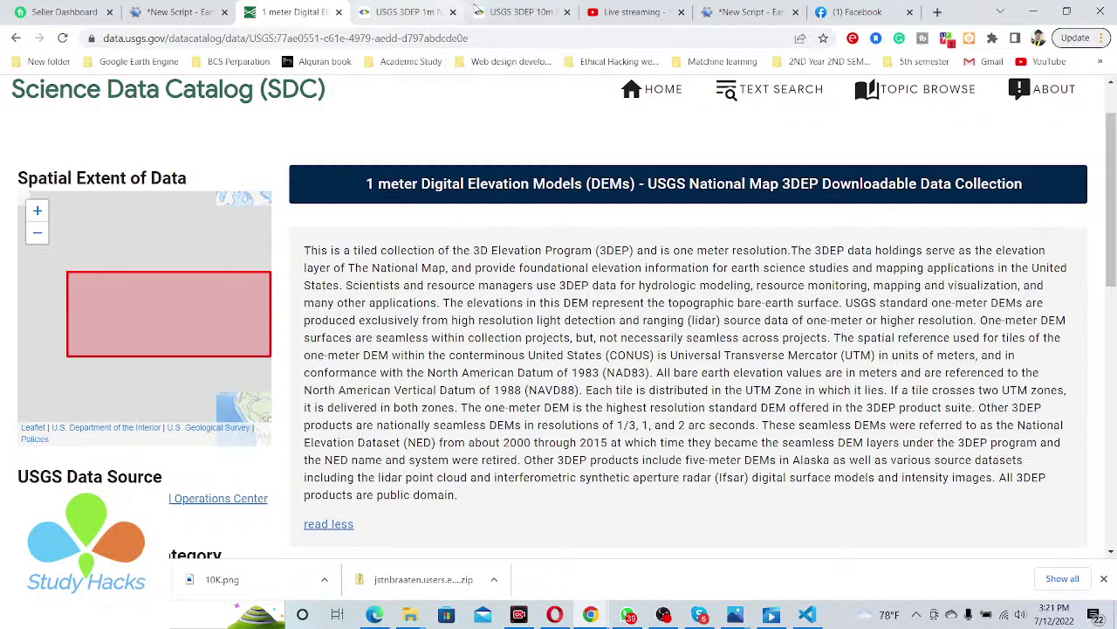
# Step: Go to the Earth Engine Data Catalog entry for the USGS 3DEP 1m National Map
pyautogui.click(425, 12)
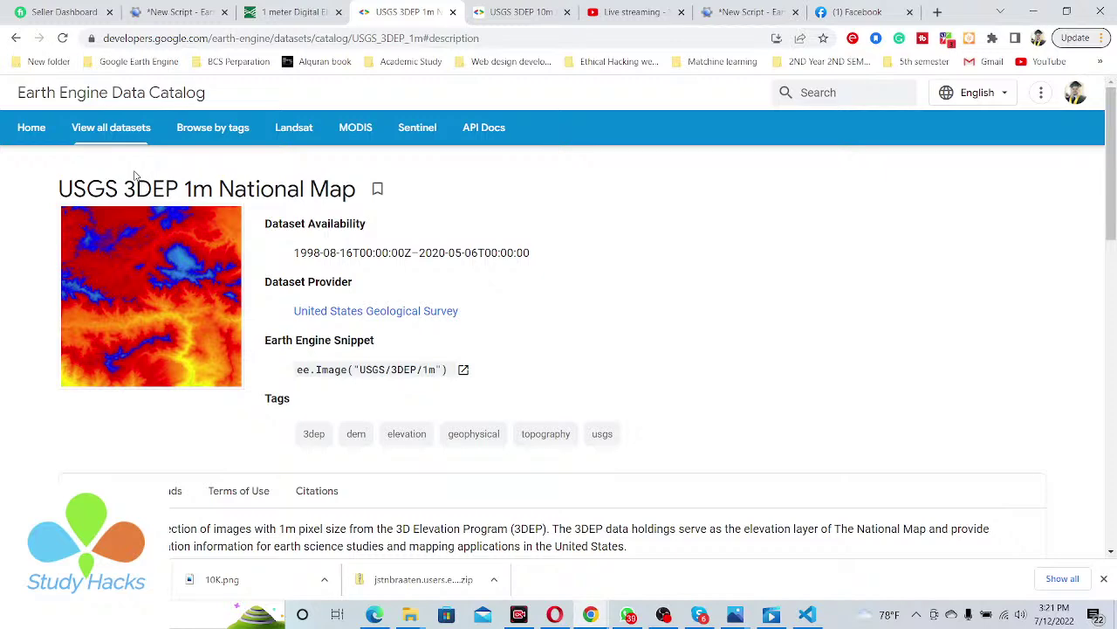
# Step: Highlight the ee.Image("USGS/3DEP/1m") snippet on the 3DEP 1m dataset page
pyautogui.scroll(-2, 254, 254)
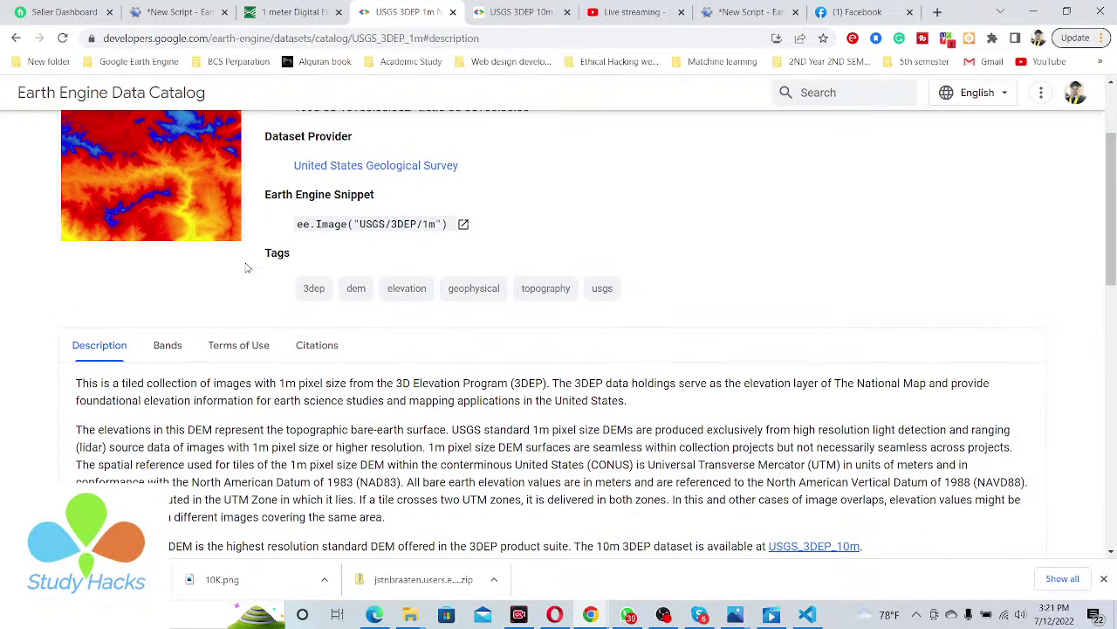
pyautogui.scroll(1, 246, 267)
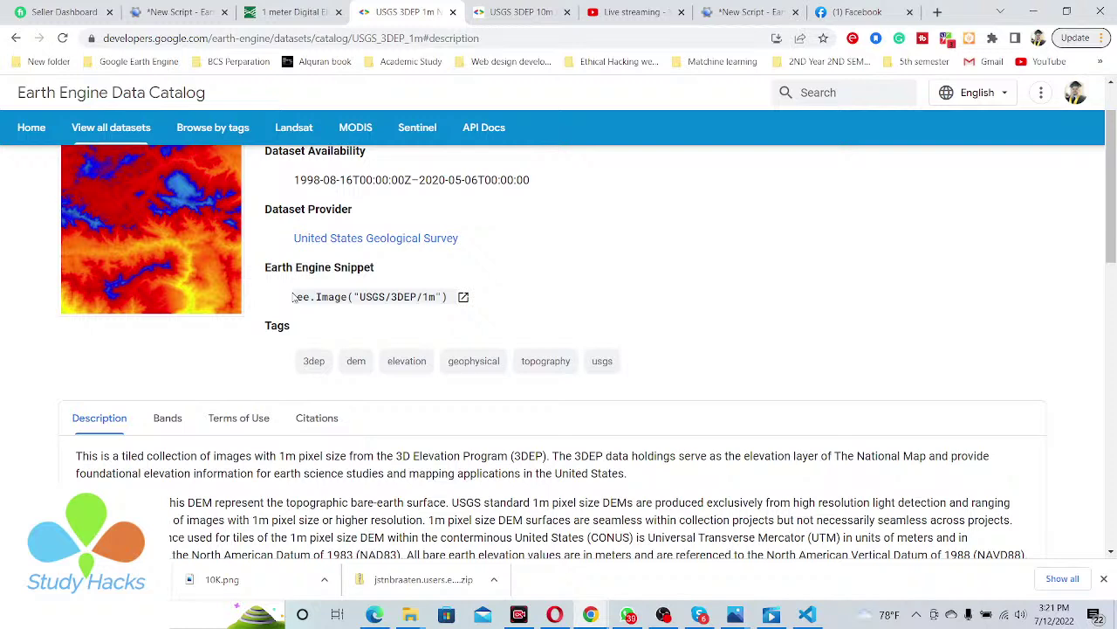
pyautogui.moveTo(297, 297); pyautogui.dragTo(438, 297)
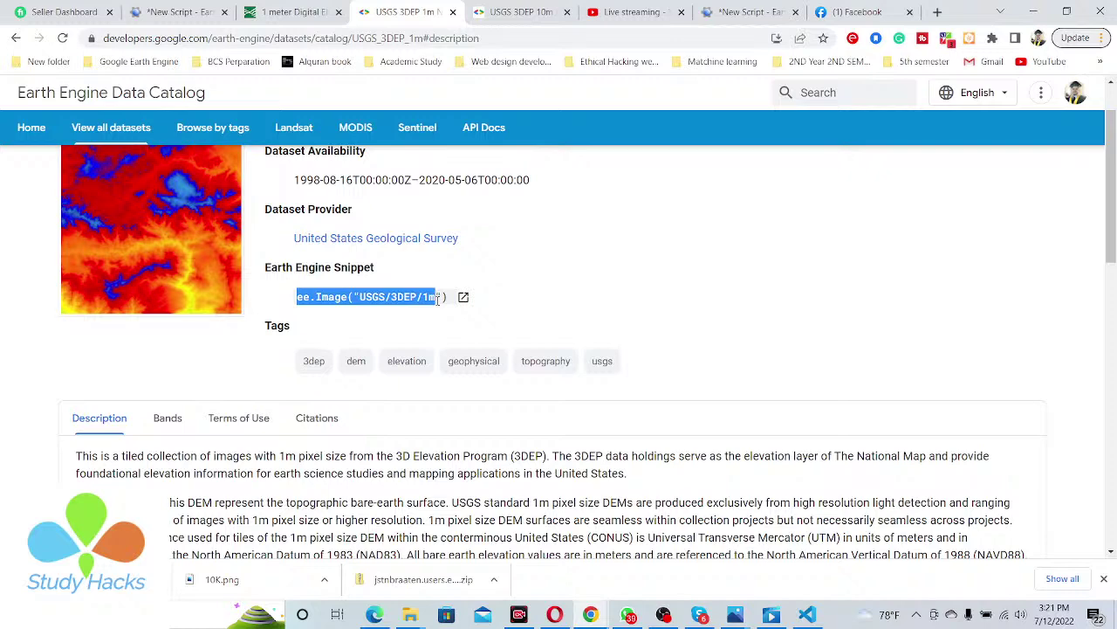
pyautogui.scroll(1, 505, 308)
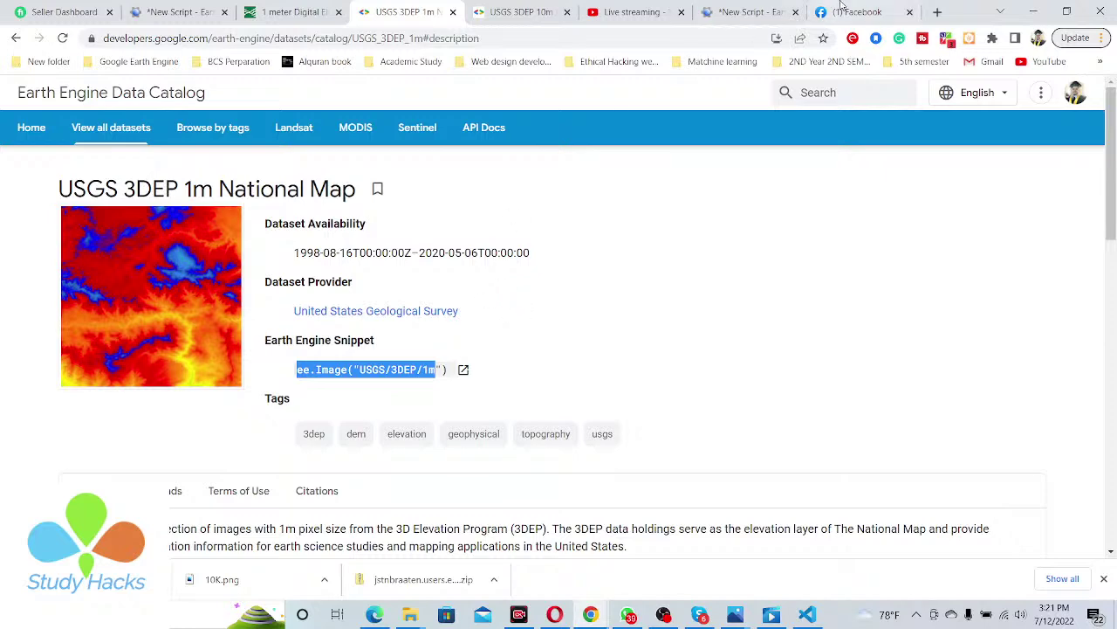
pyautogui.click(734, 9)
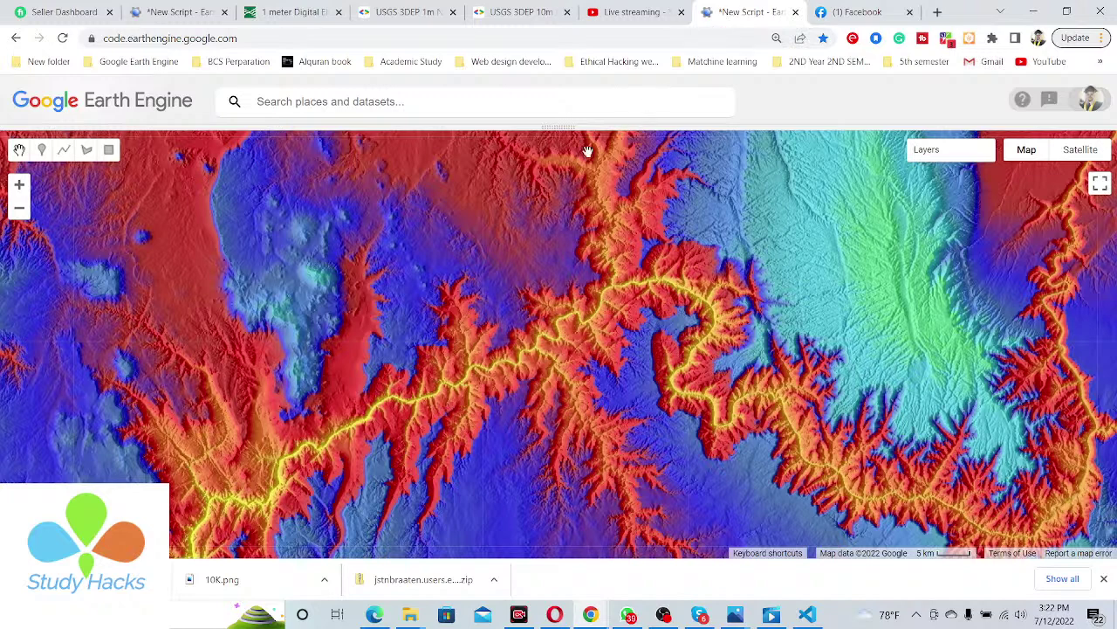
pyautogui.click(539, 10)
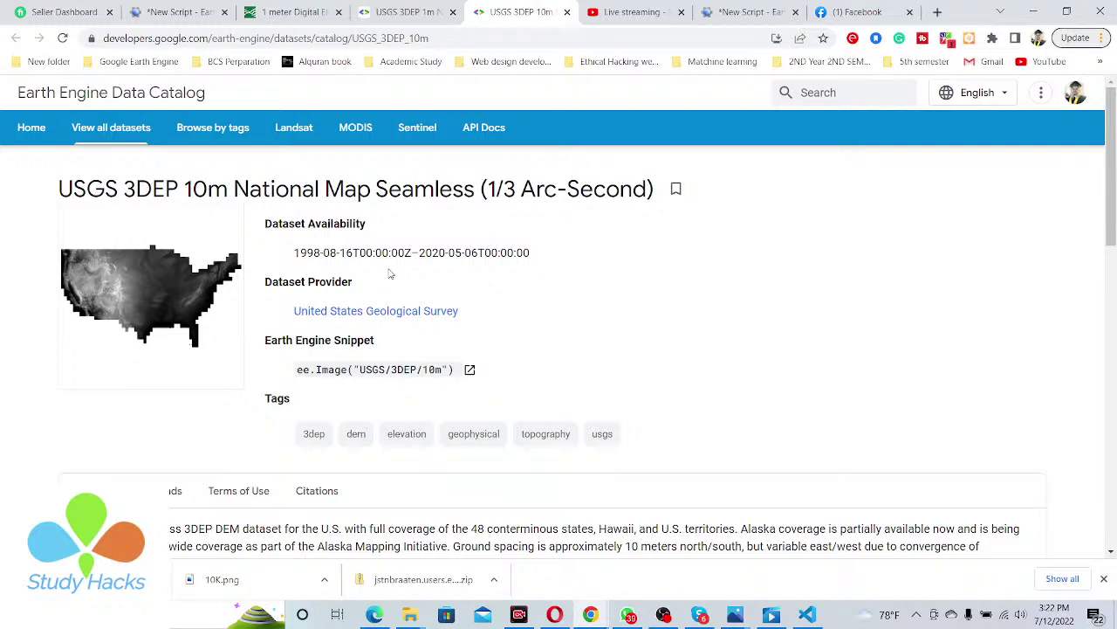
pyautogui.click(282, 21)
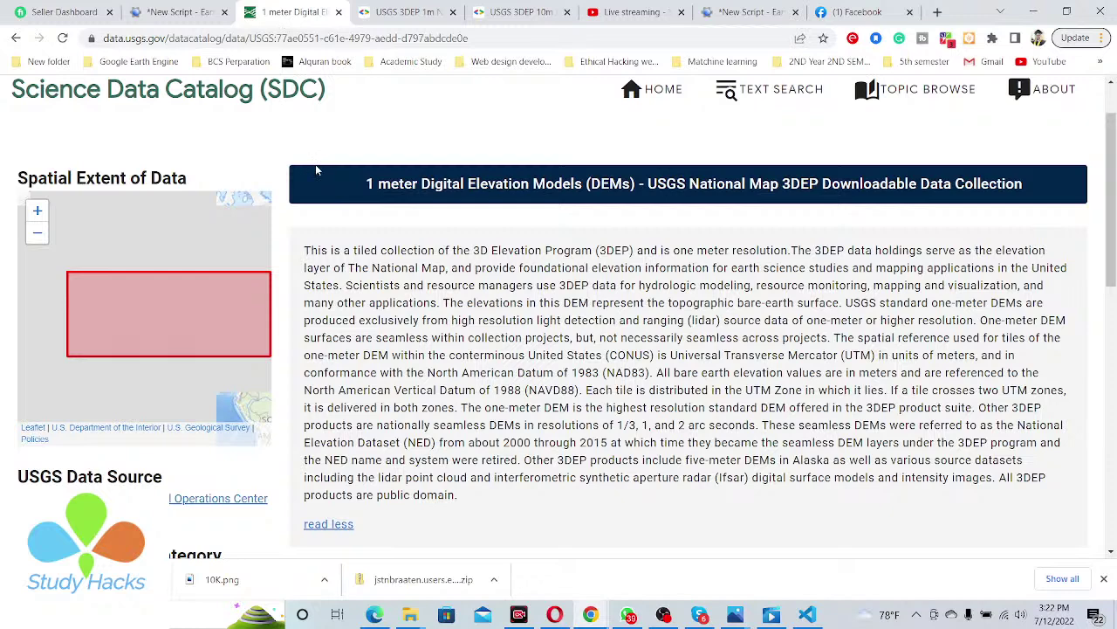
pyautogui.click(400, 12)
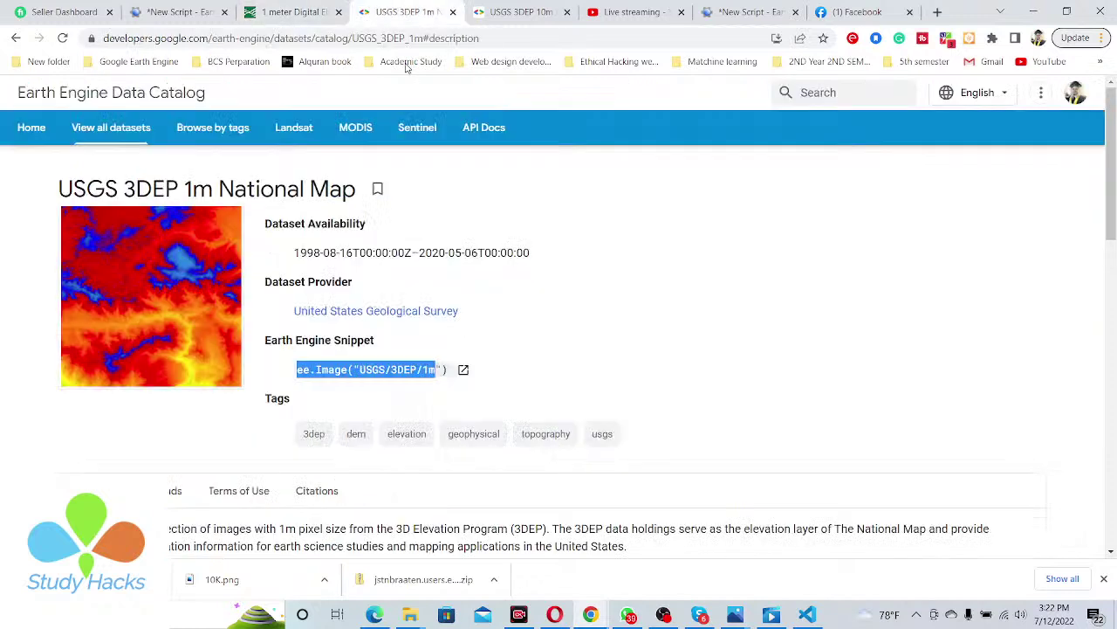
# Step: Return to the 3DEP 1m elevation map script and pan the map over the terrain
pyautogui.click(174, 12)
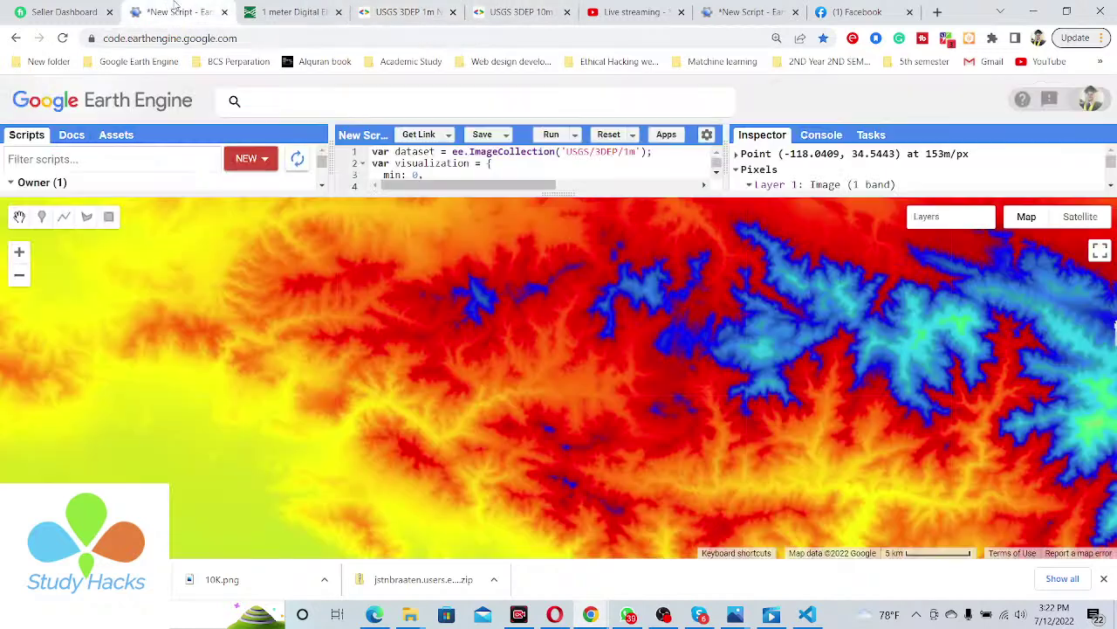
pyautogui.moveTo(807, 356); pyautogui.dragTo(753, 410)
pyautogui.moveTo(451, 351); pyautogui.dragTo(554, 350)
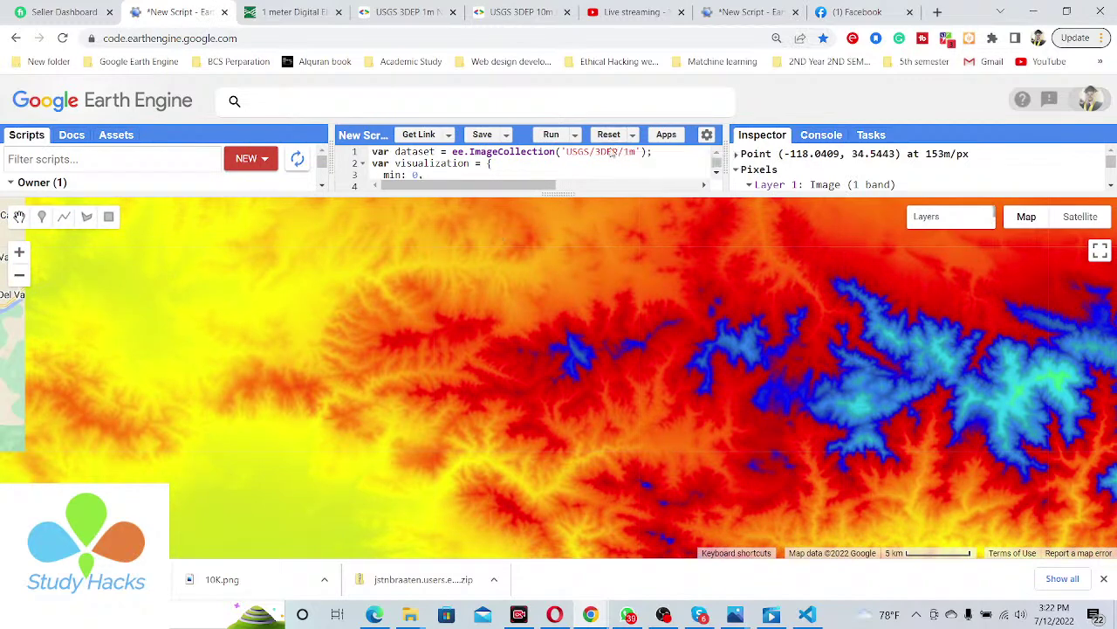
pyautogui.scroll(-1, 563, 336)
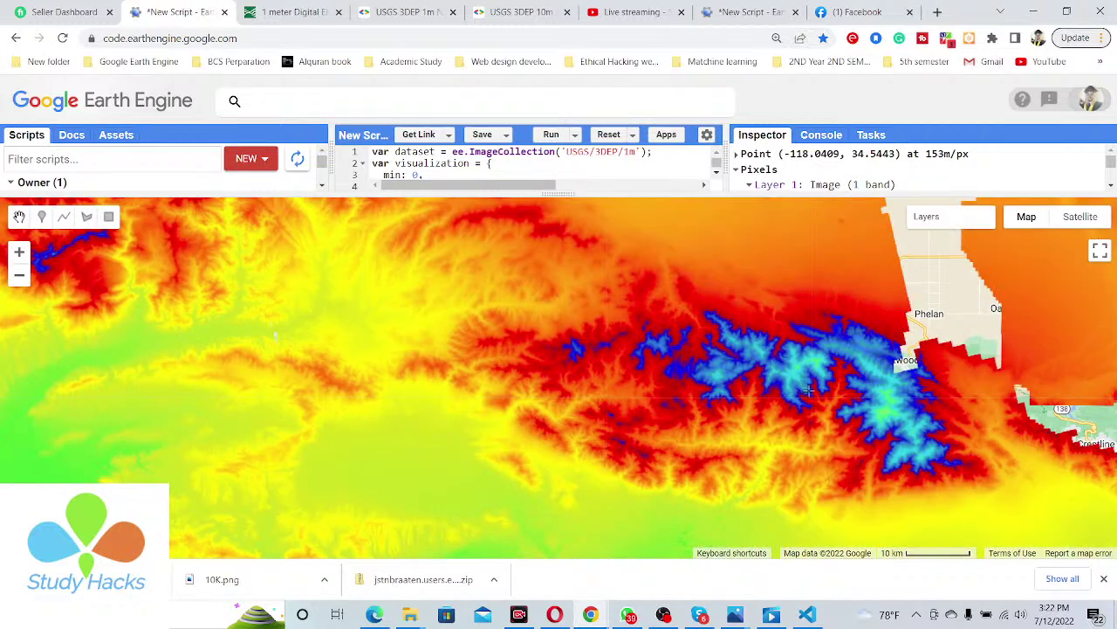
pyautogui.moveTo(719, 379); pyautogui.dragTo(739, 373)
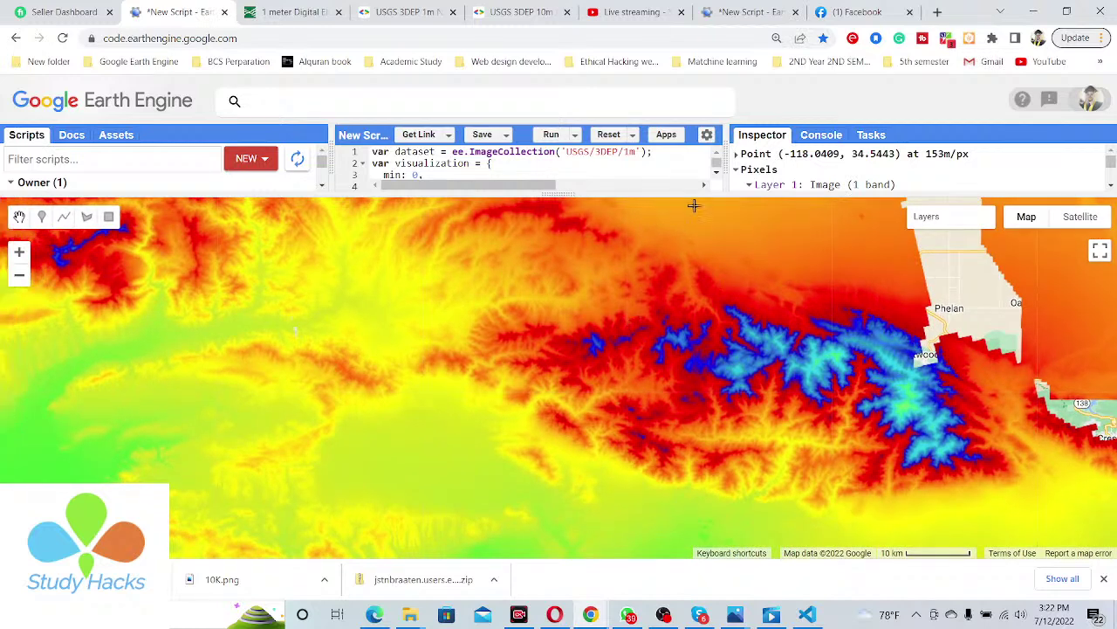
# Step: Query map points with the Inspector, reading an elevation of 1149.8125
pyautogui.click(809, 138)
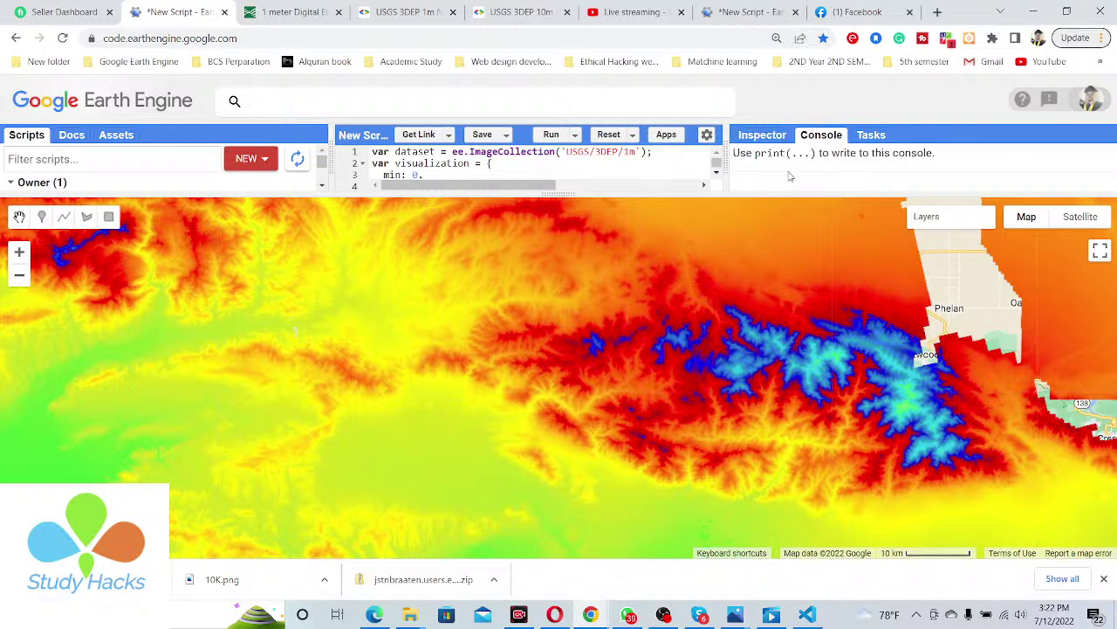
pyautogui.click(765, 137)
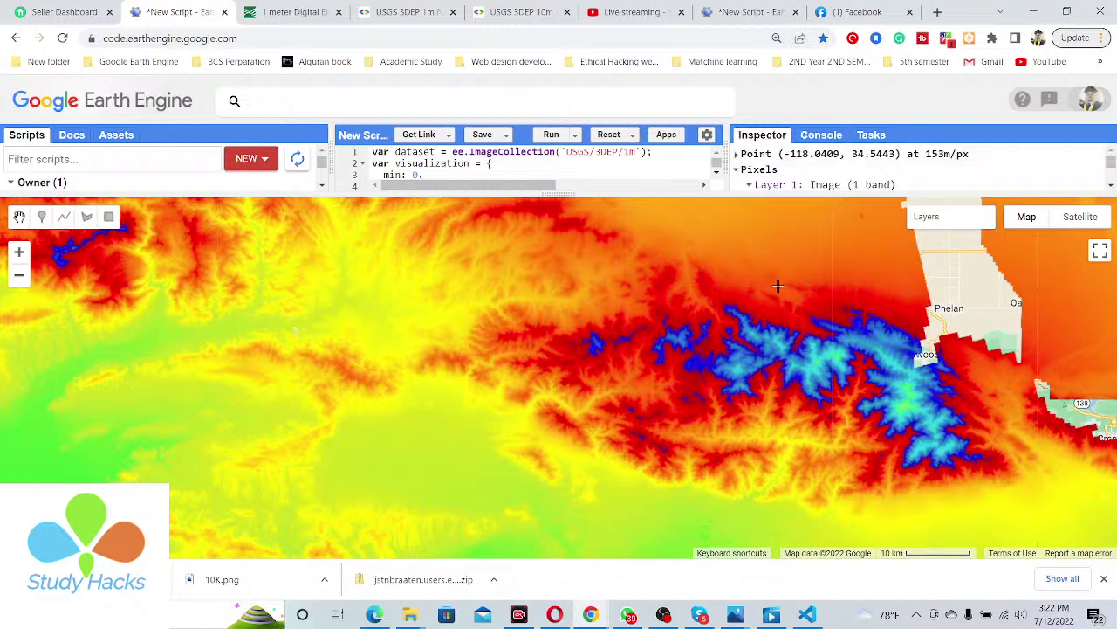
pyautogui.click(768, 340)
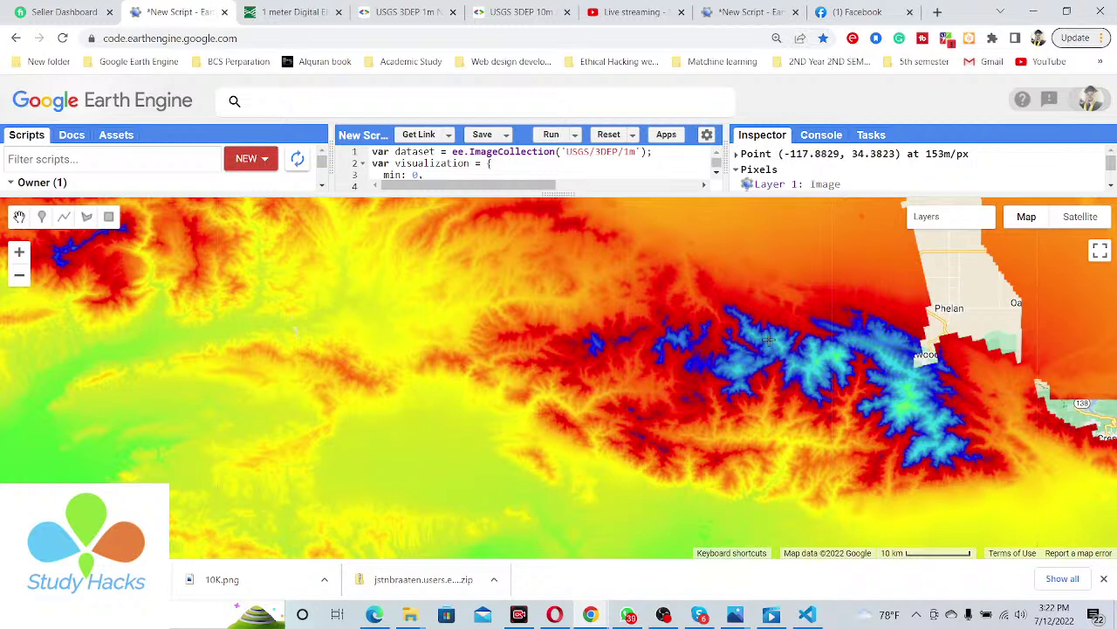
pyautogui.scroll(-2, 816, 177)
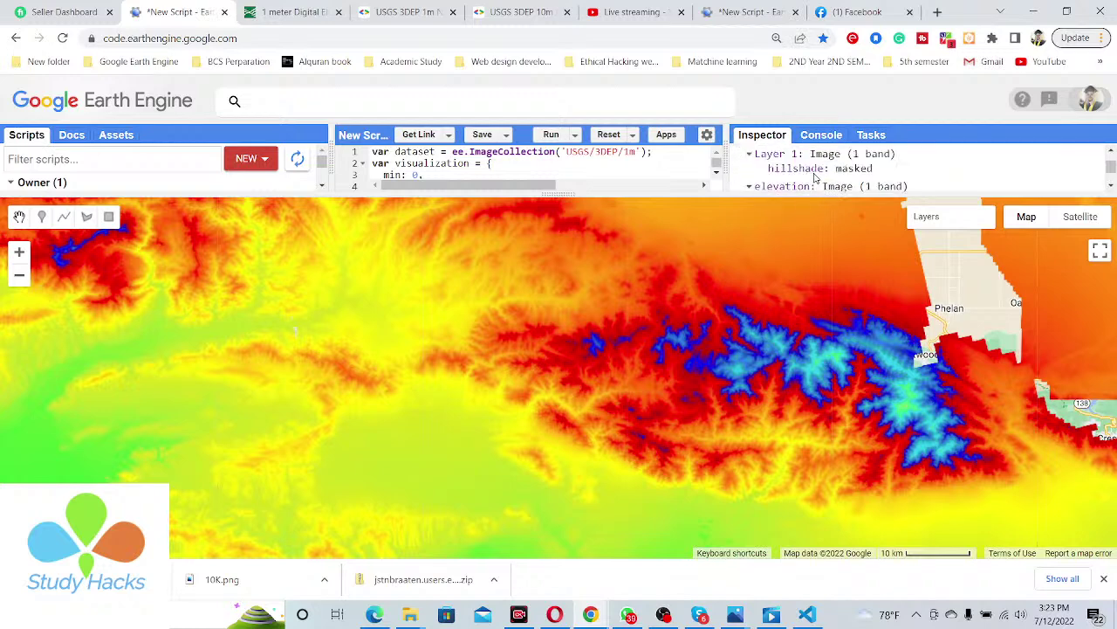
pyautogui.scroll(-1, 834, 180)
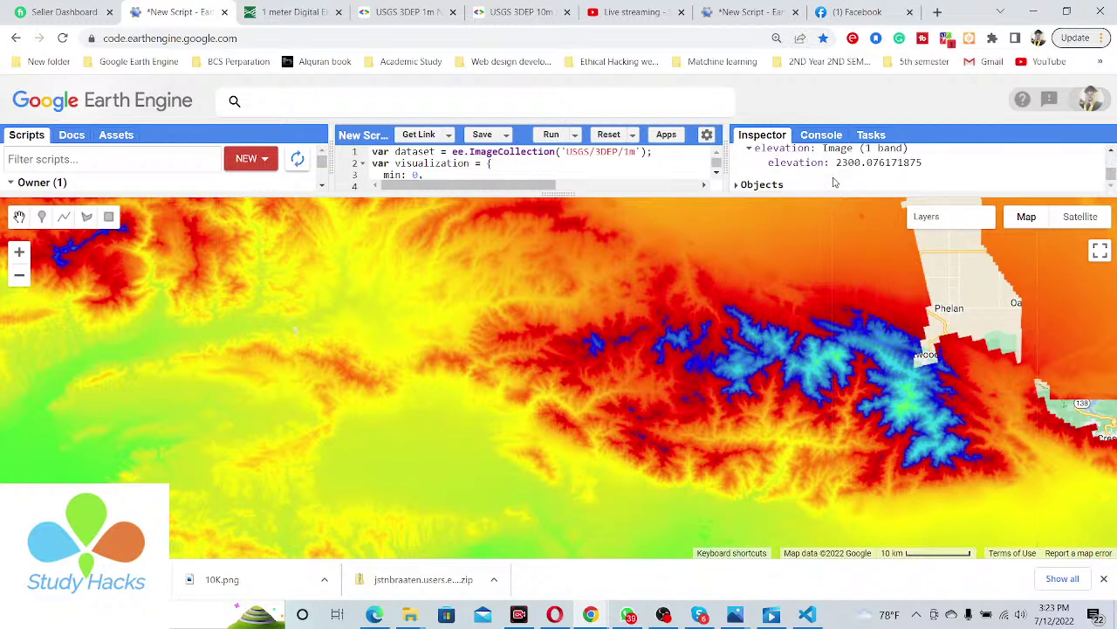
pyautogui.click(779, 287)
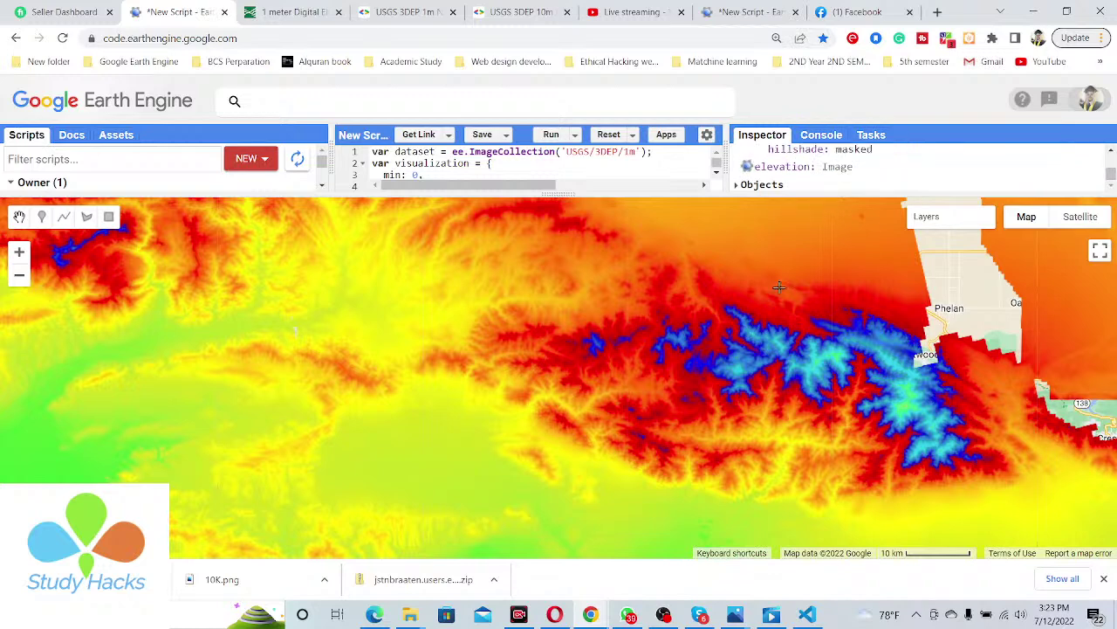
pyautogui.moveTo(836, 165); pyautogui.dragTo(856, 166)
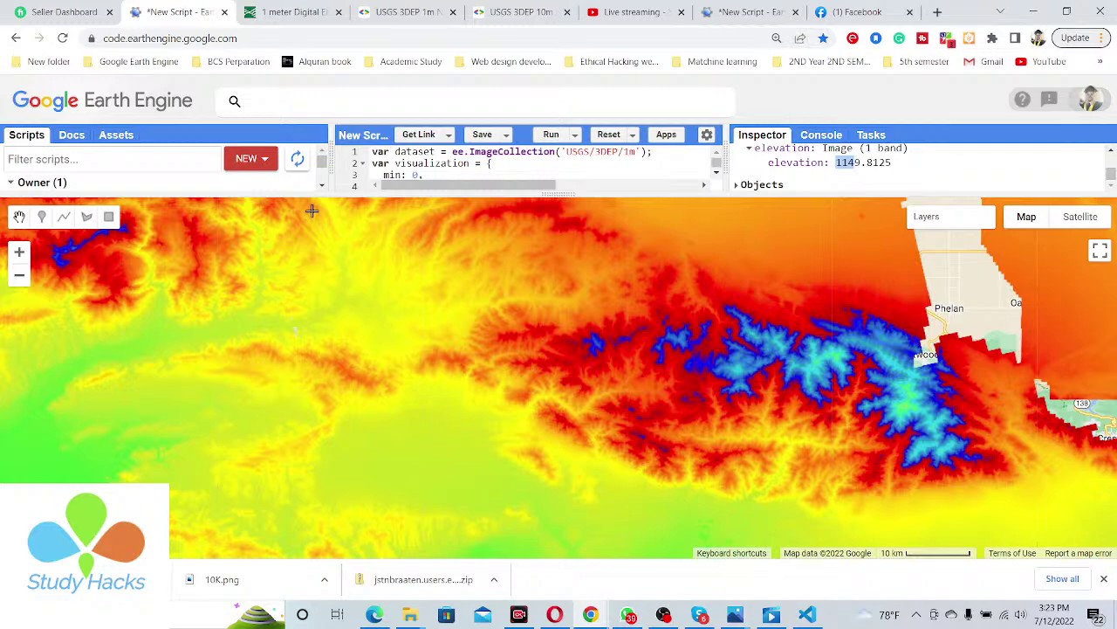
# Step: In the hillshade script, hide the HillShade layer so only the elevation layer shows
pyautogui.click(732, 11)
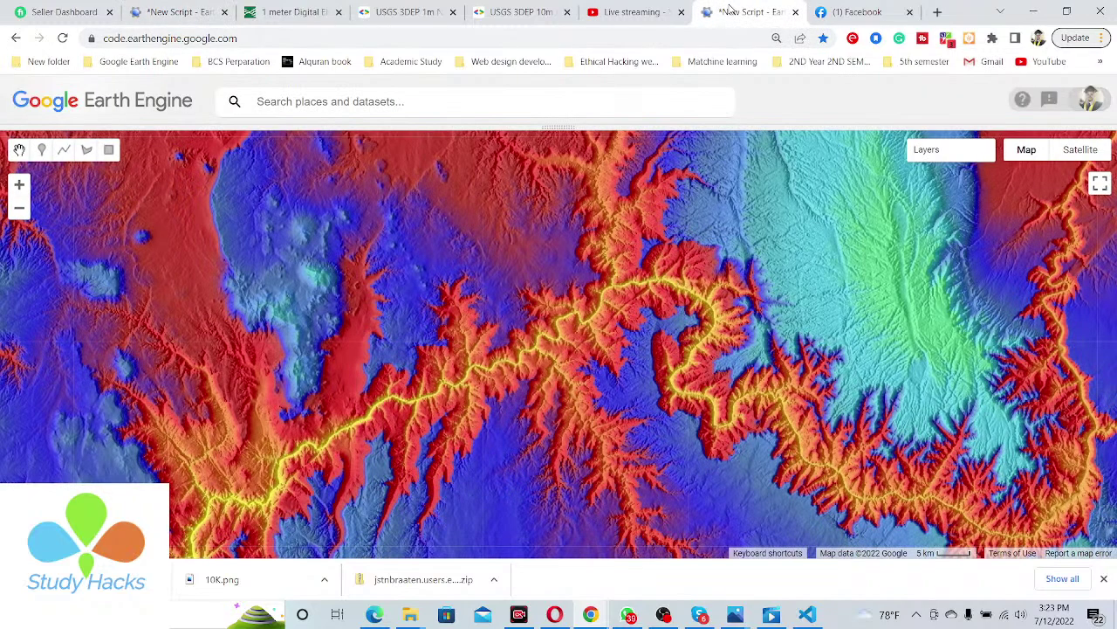
pyautogui.moveTo(565, 150); pyautogui.dragTo(566, 175)
pyautogui.scroll(-4, 567, 175)
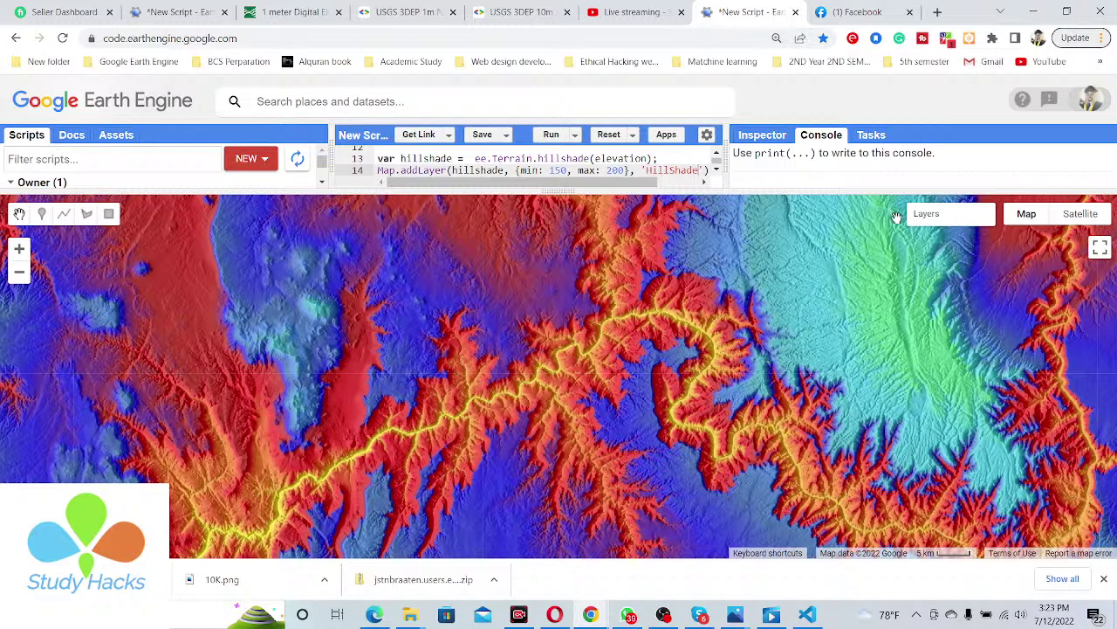
pyautogui.moveTo(897, 214)
pyautogui.click(868, 236)
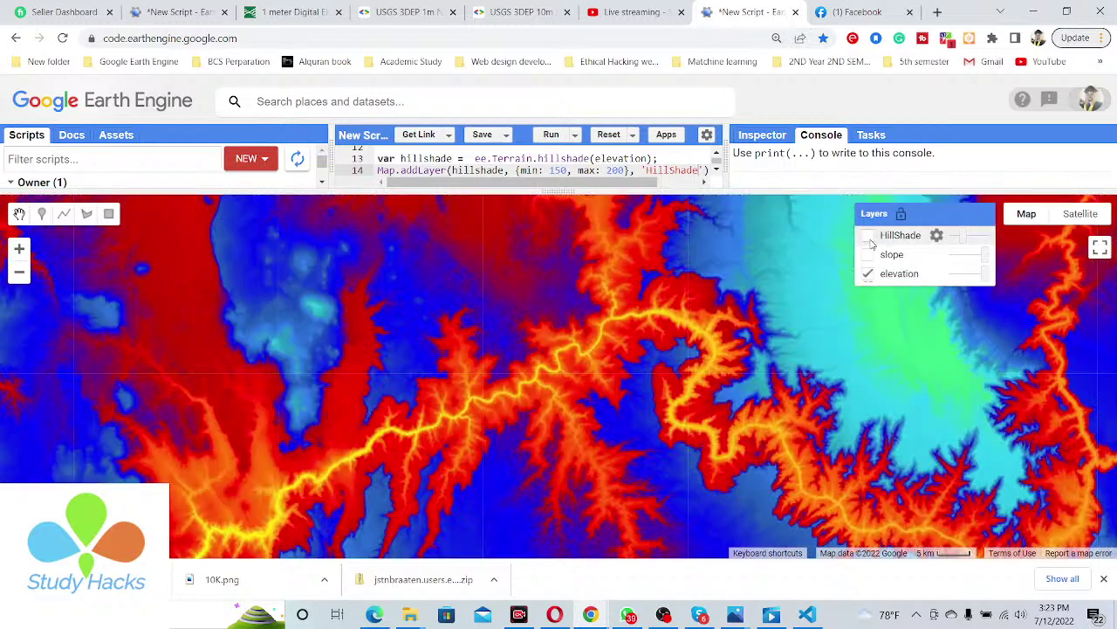
pyautogui.click(867, 273)
pyautogui.click(868, 274)
# Step: Enlarge the map over the code editor and pan right across the canyon terrain
pyautogui.moveTo(558, 190); pyautogui.dragTo(594, 133)
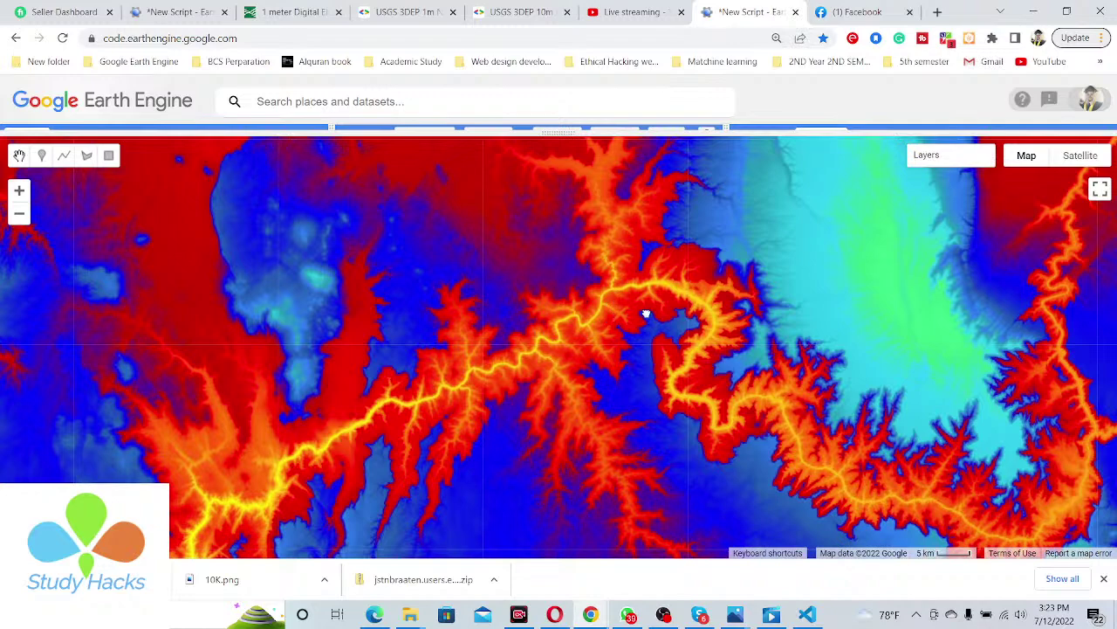
pyautogui.moveTo(633, 312); pyautogui.dragTo(743, 320)
pyautogui.moveTo(638, 327); pyautogui.dragTo(661, 324)
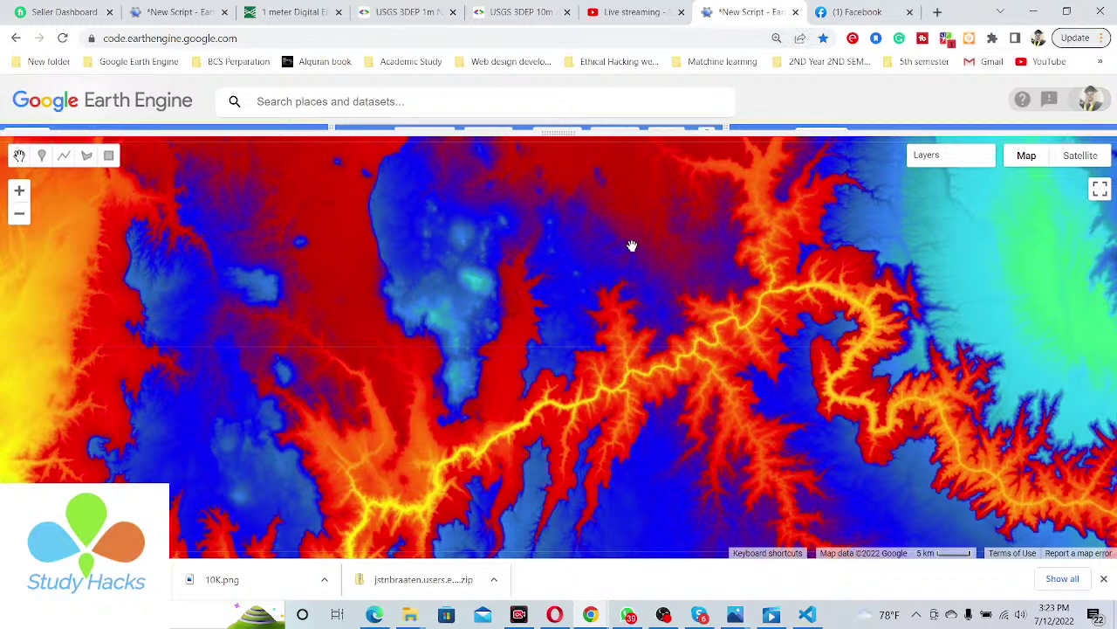
# Step: Revisit the 1 m DEM catalog pages, then read the USGS 3DEP 10m dataset description
pyautogui.click(292, 11)
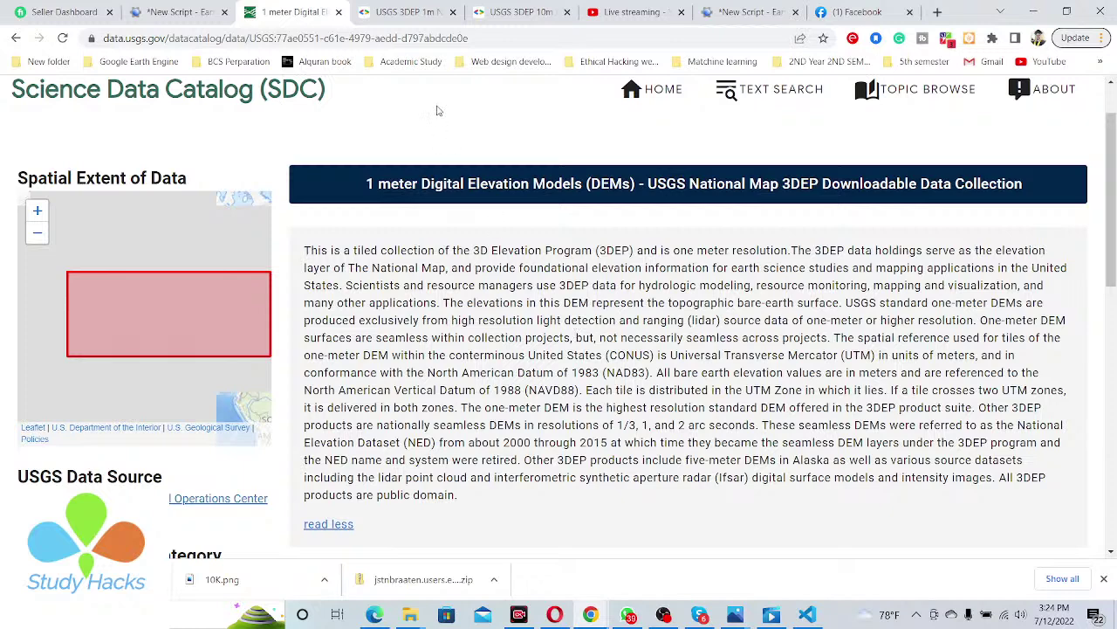
pyautogui.click(395, 14)
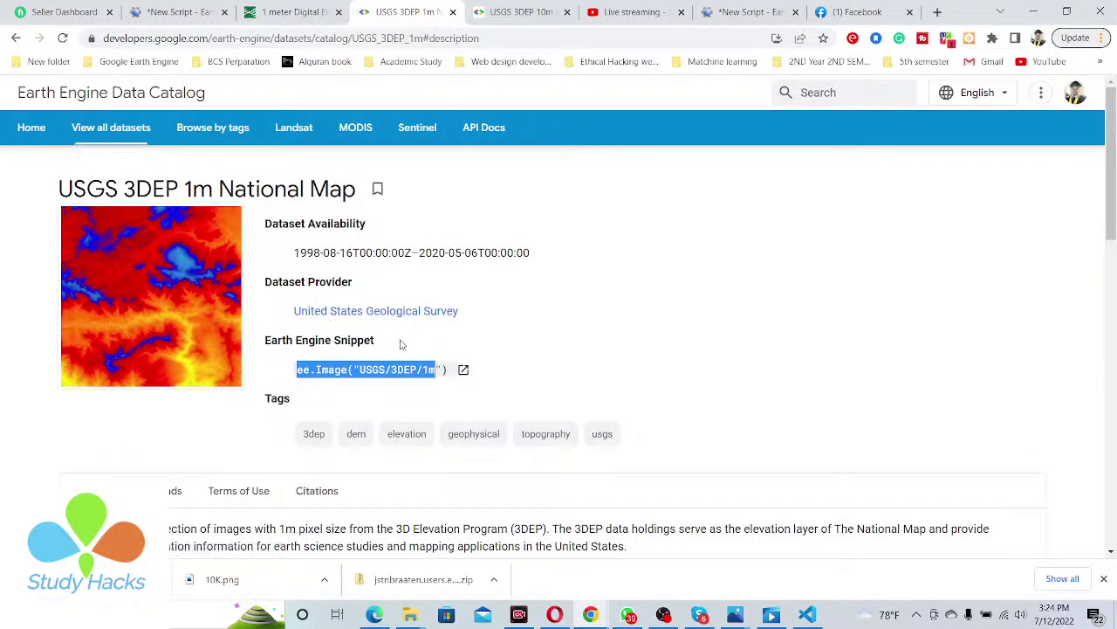
pyautogui.scroll(-1, 402, 344)
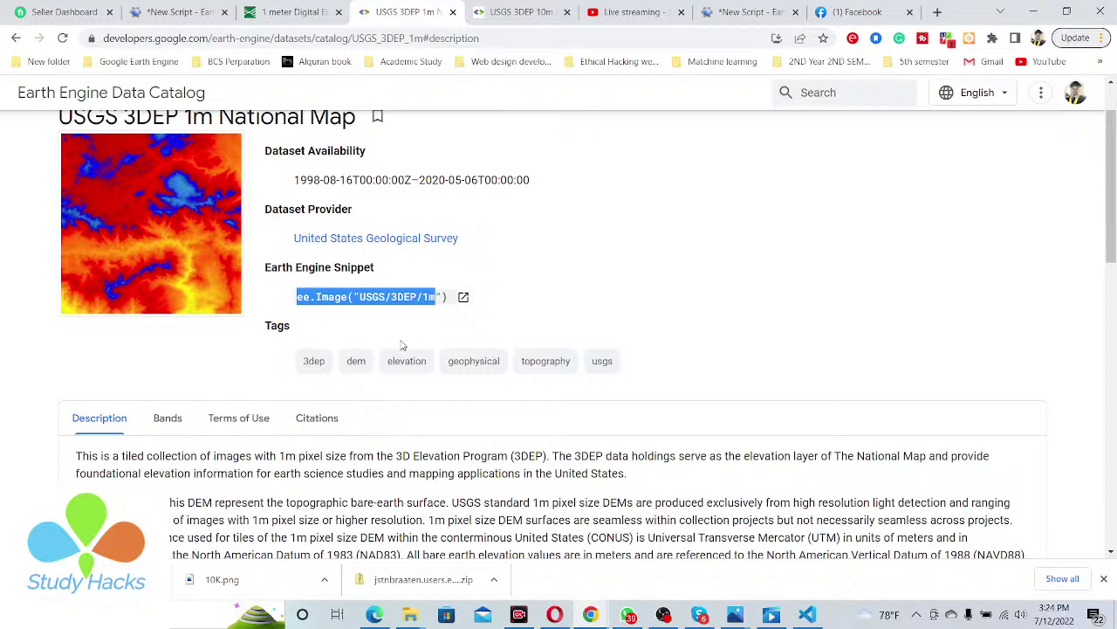
pyautogui.click(537, 9)
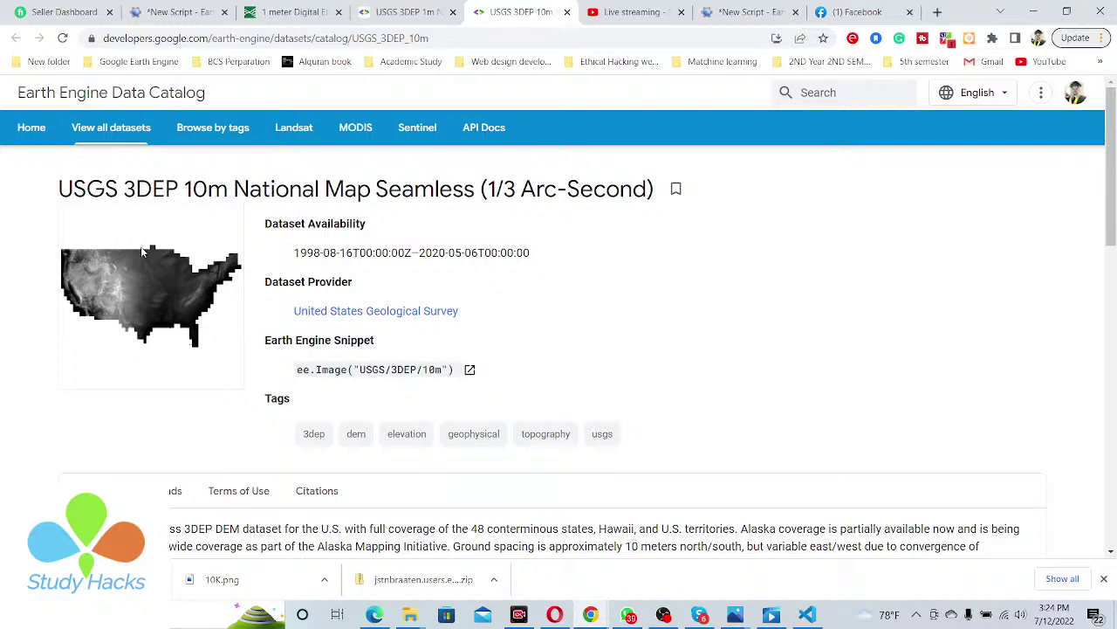
pyautogui.scroll(-2, 519, 464)
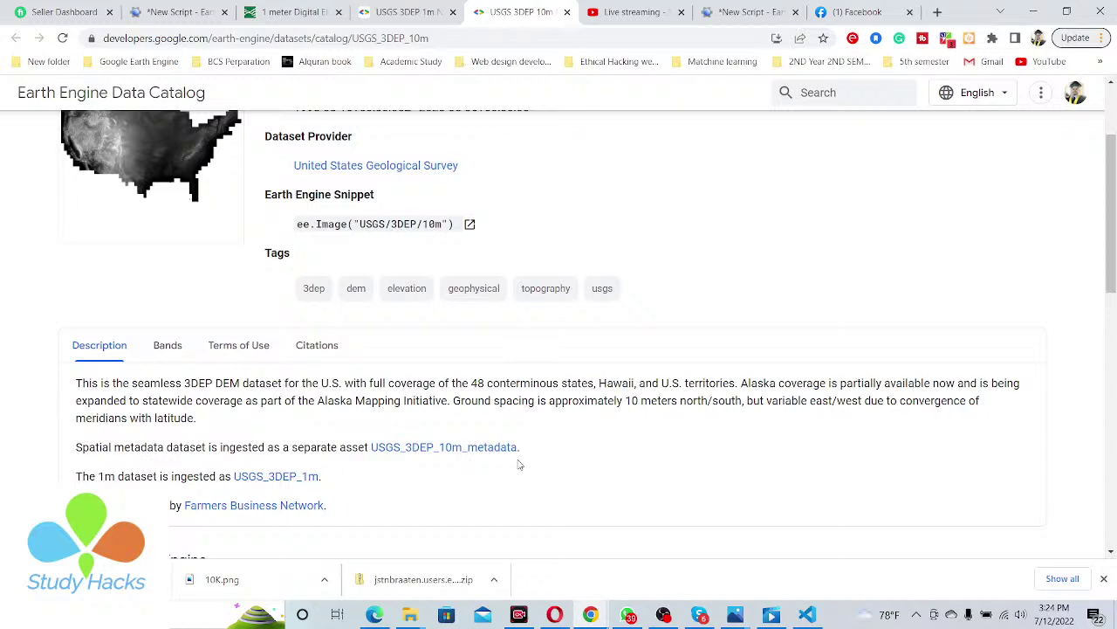
# Step: Back on the elevation map script, bring the river network into view and show slope
pyautogui.click(724, 16)
pyautogui.scroll(2, 523, 326)
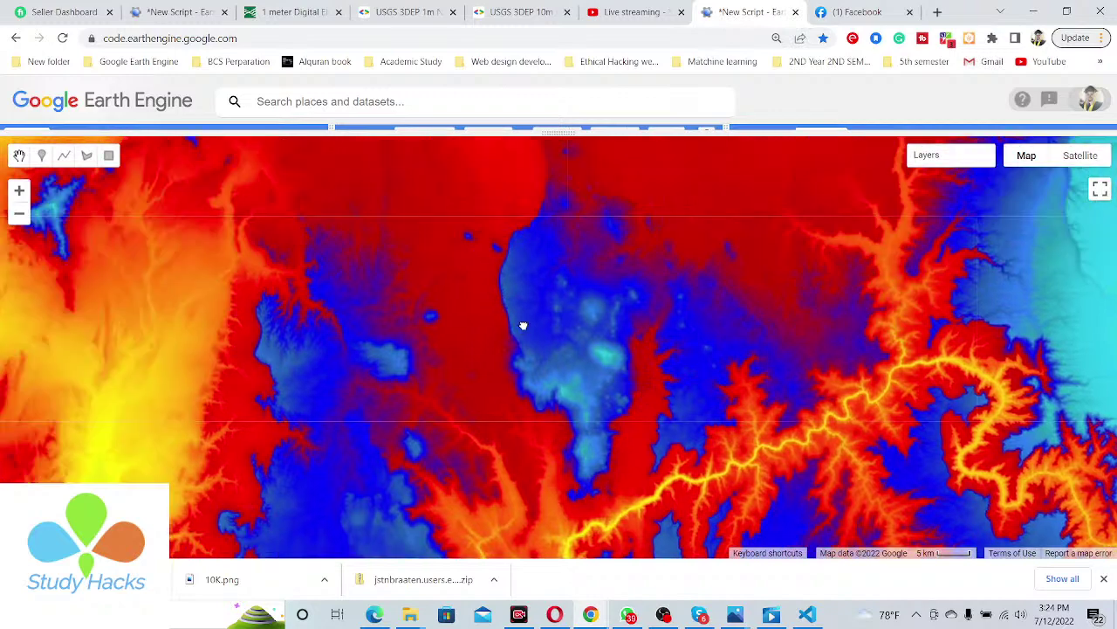
pyautogui.moveTo(469, 364); pyautogui.dragTo(512, 292)
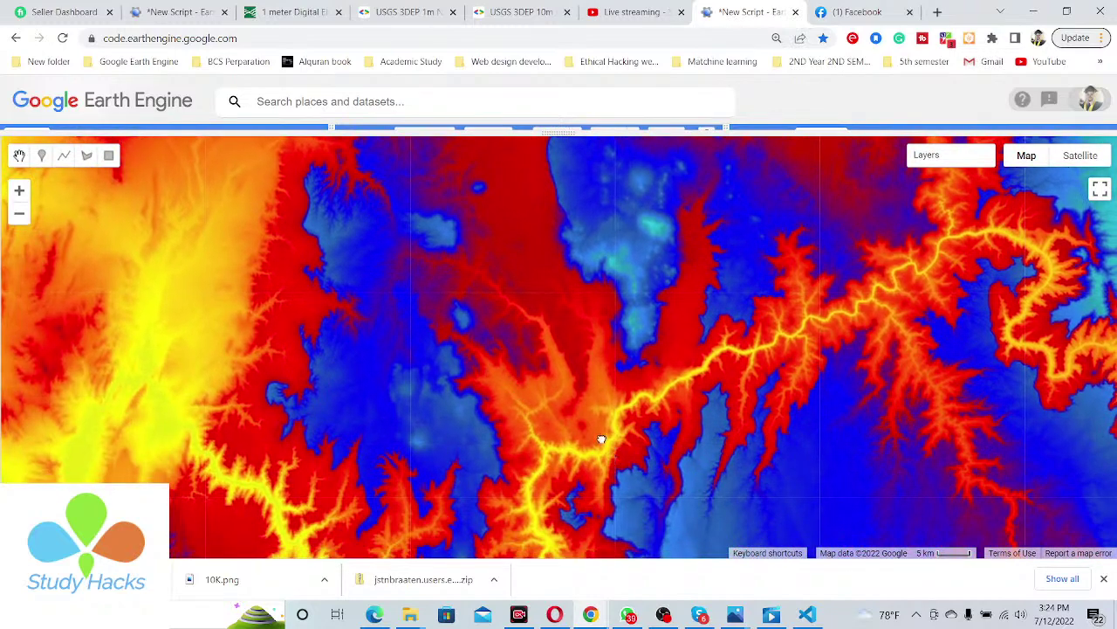
pyautogui.moveTo(612, 458); pyautogui.dragTo(531, 381)
pyautogui.moveTo(917, 155)
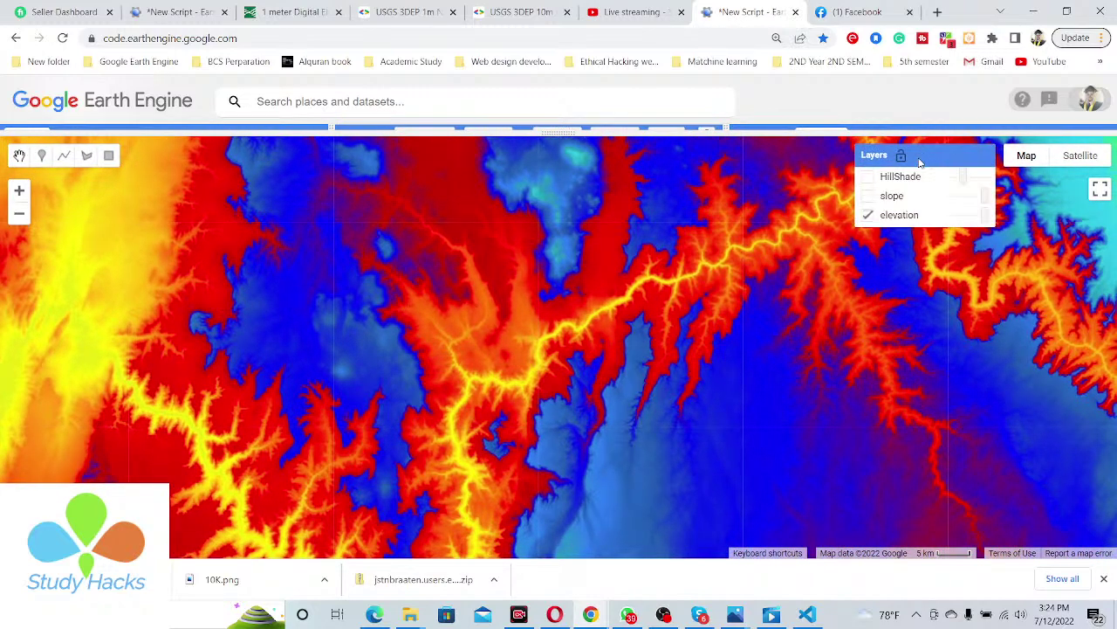
pyautogui.click(868, 196)
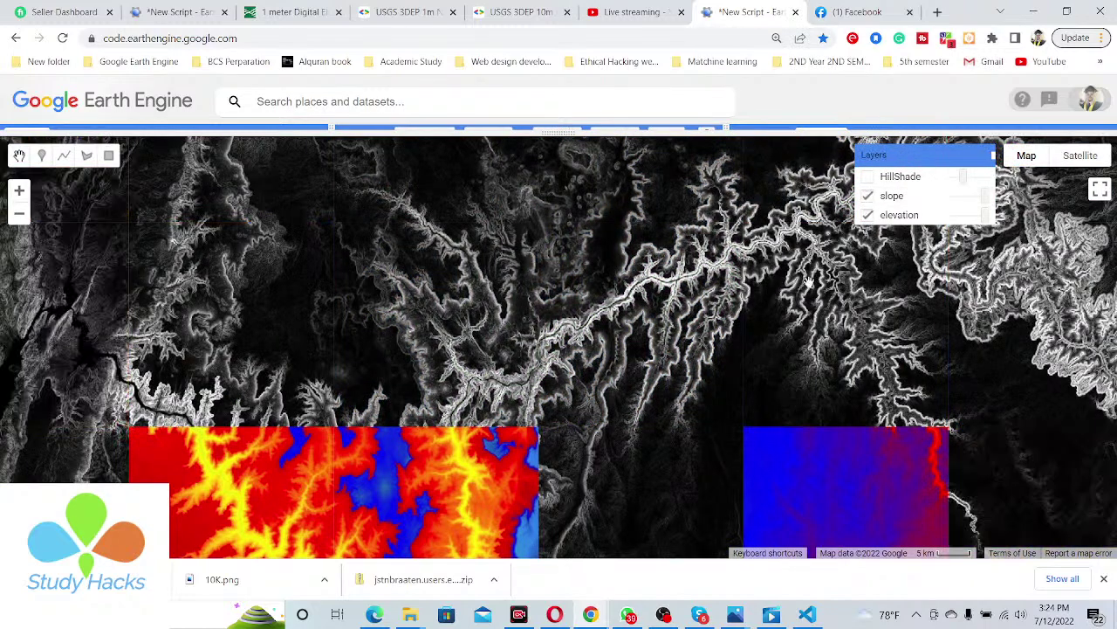
# Step: Turn on the HillShade layer over the slope map
pyautogui.moveTo(455, 405); pyautogui.dragTo(489, 332)
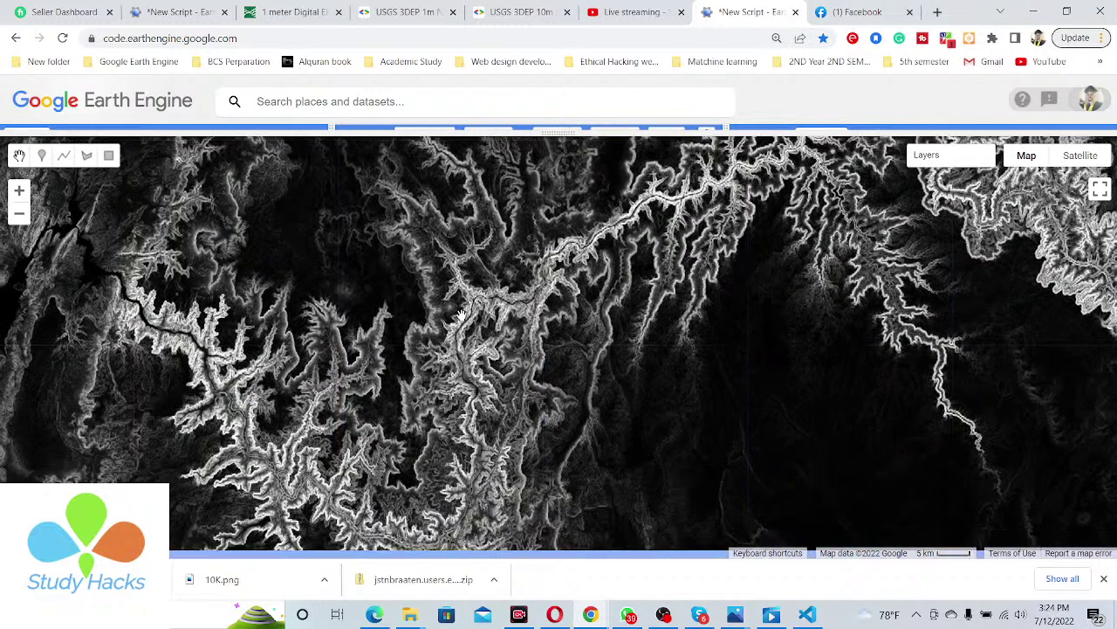
pyautogui.moveTo(511, 445); pyautogui.dragTo(502, 424)
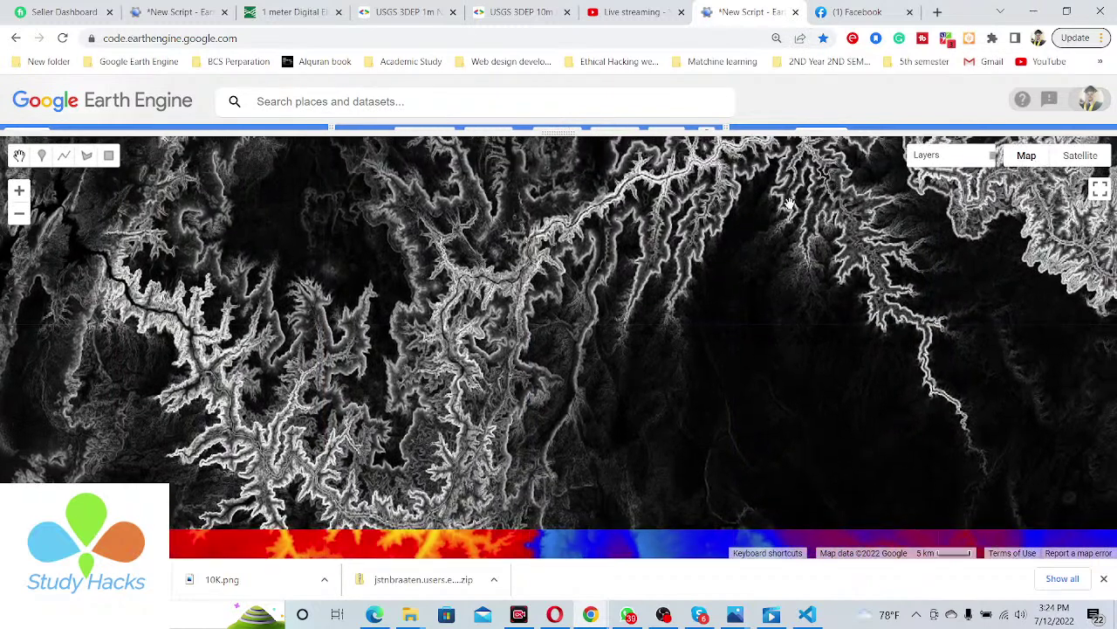
pyautogui.click(869, 176)
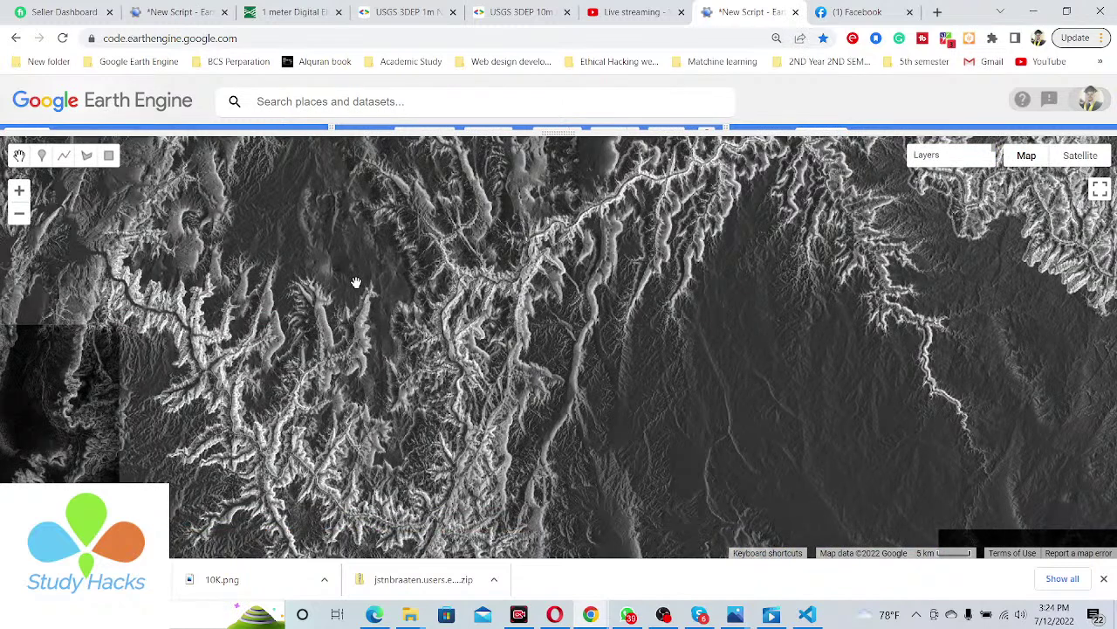
pyautogui.moveTo(543, 131); pyautogui.dragTo(549, 90)
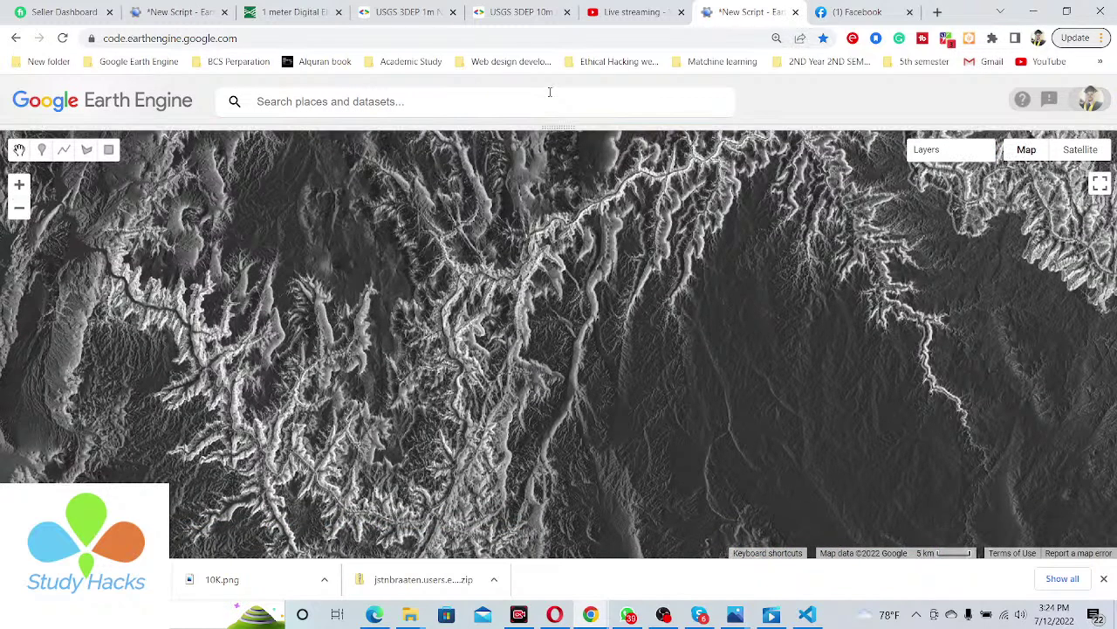
# Step: In full screen, hide slope and adjust HillShade opacity to blend with the elevation colours
pyautogui.click(1100, 184)
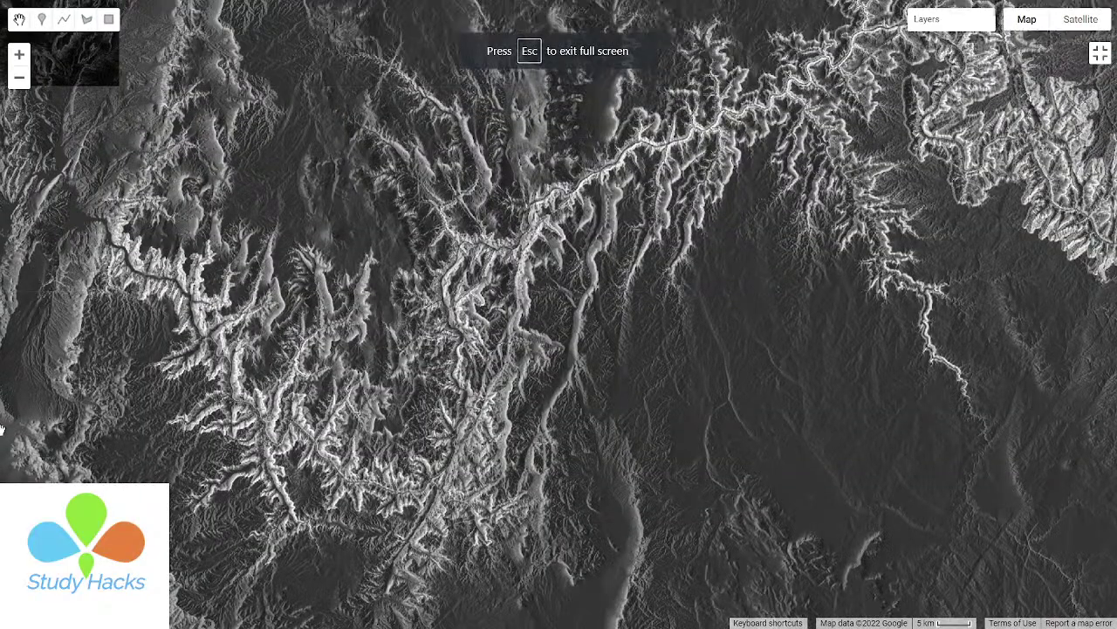
pyautogui.moveTo(899, 26)
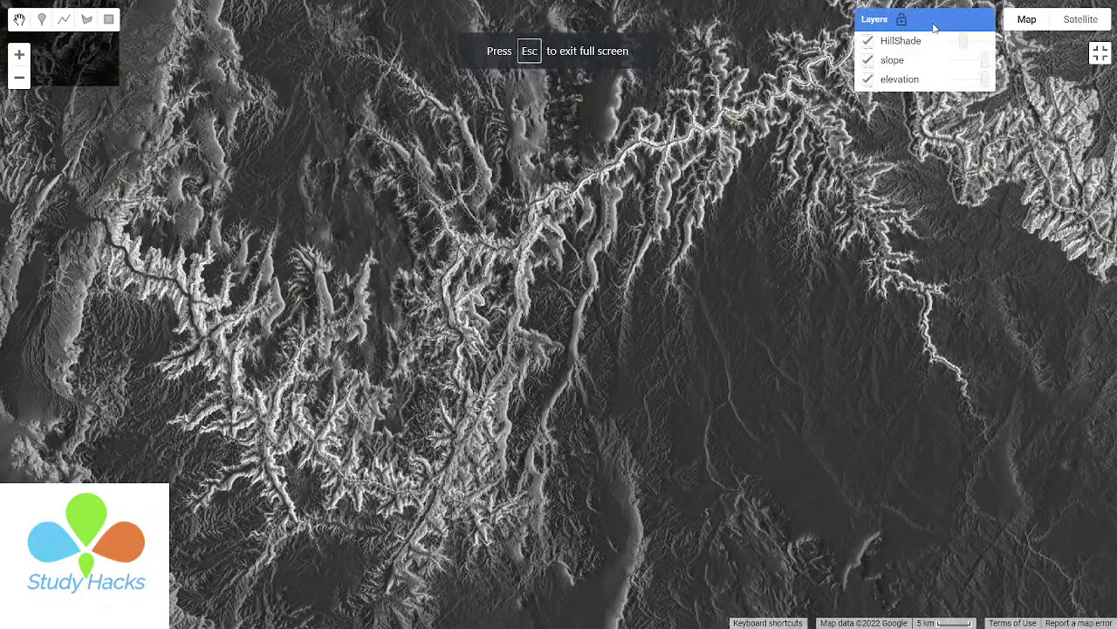
pyautogui.click(868, 59)
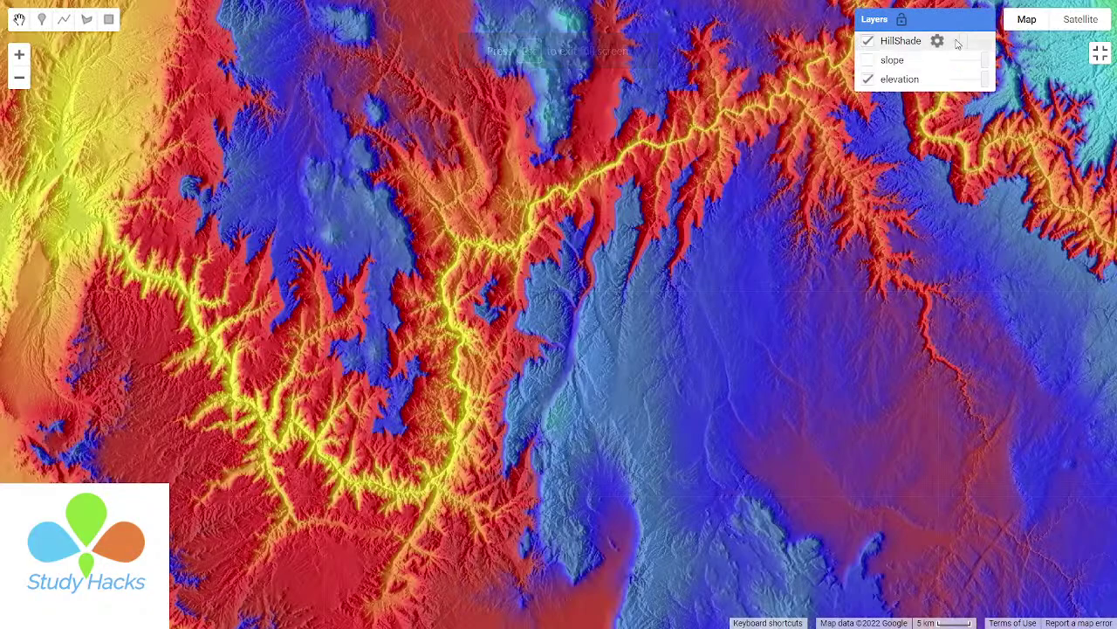
pyautogui.moveTo(963, 42)
pyautogui.mouseDown()
pyautogui.moveTo(988, 44)
pyautogui.moveTo(962, 48)
pyautogui.moveTo(976, 48)
pyautogui.mouseUp()
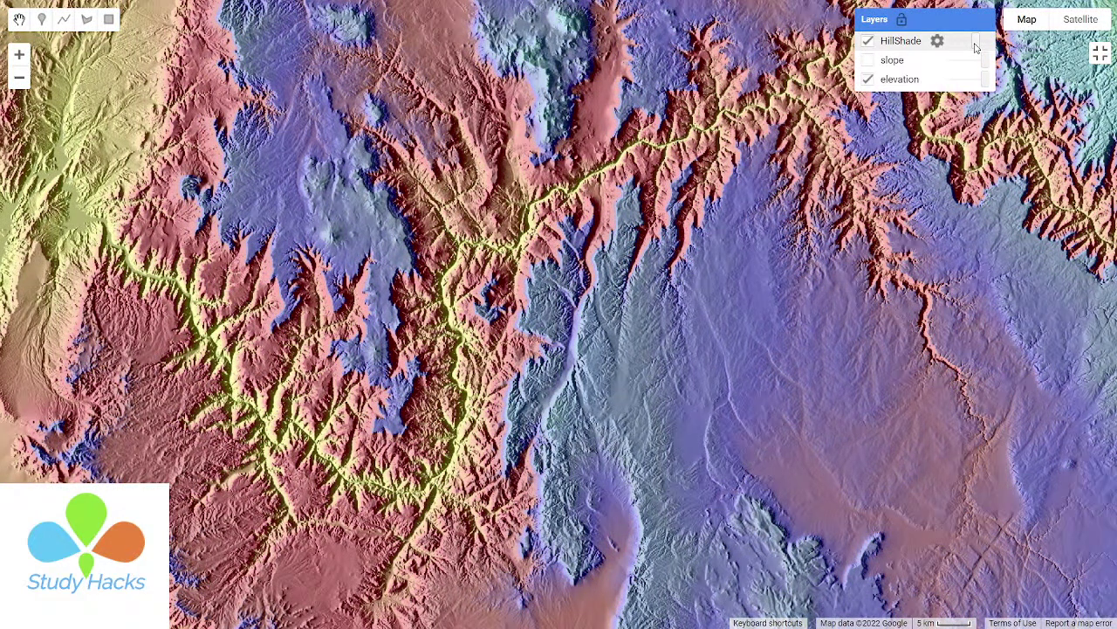
pyautogui.moveTo(976, 48); pyautogui.dragTo(967, 49)
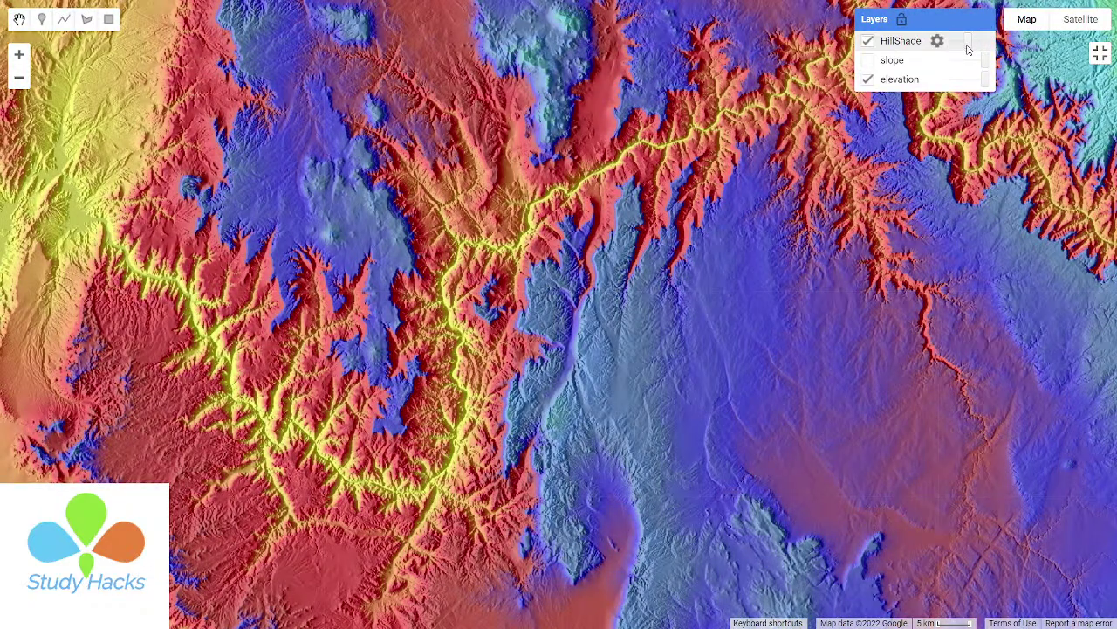
pyautogui.moveTo(968, 50)
pyautogui.mouseDown()
pyautogui.moveTo(951, 47)
pyautogui.moveTo(969, 50)
pyautogui.mouseUp()
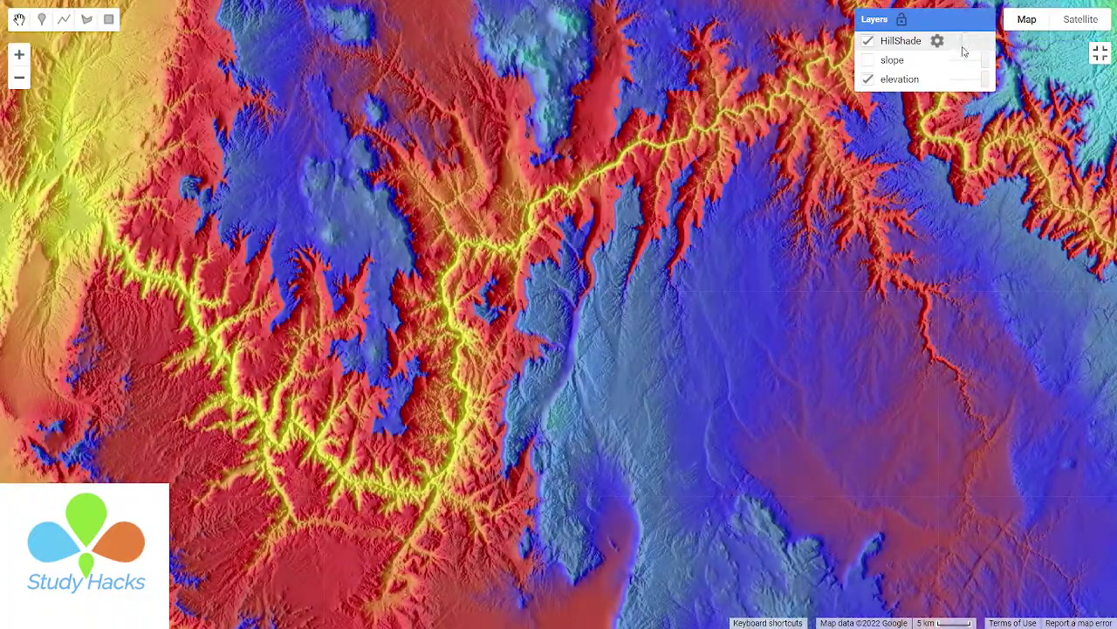
pyautogui.moveTo(964, 52); pyautogui.dragTo(967, 50)
pyautogui.click(1100, 54)
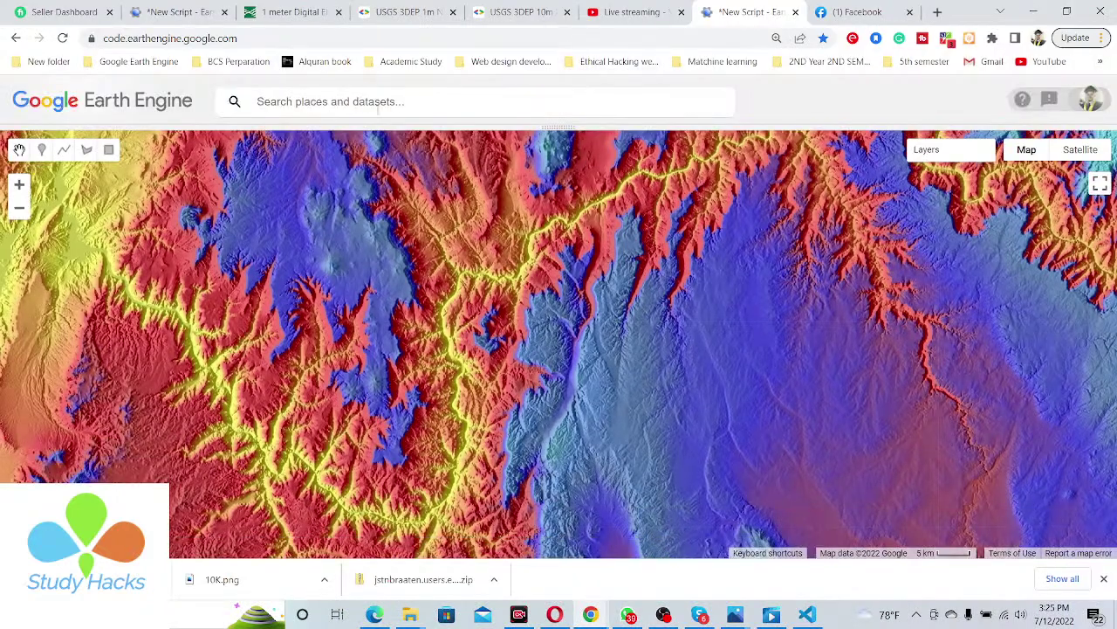
# Step: Search 'Nasa SRTM' and open the NASA SRTM Digital Elevation 30m dataset
pyautogui.click(378, 108)
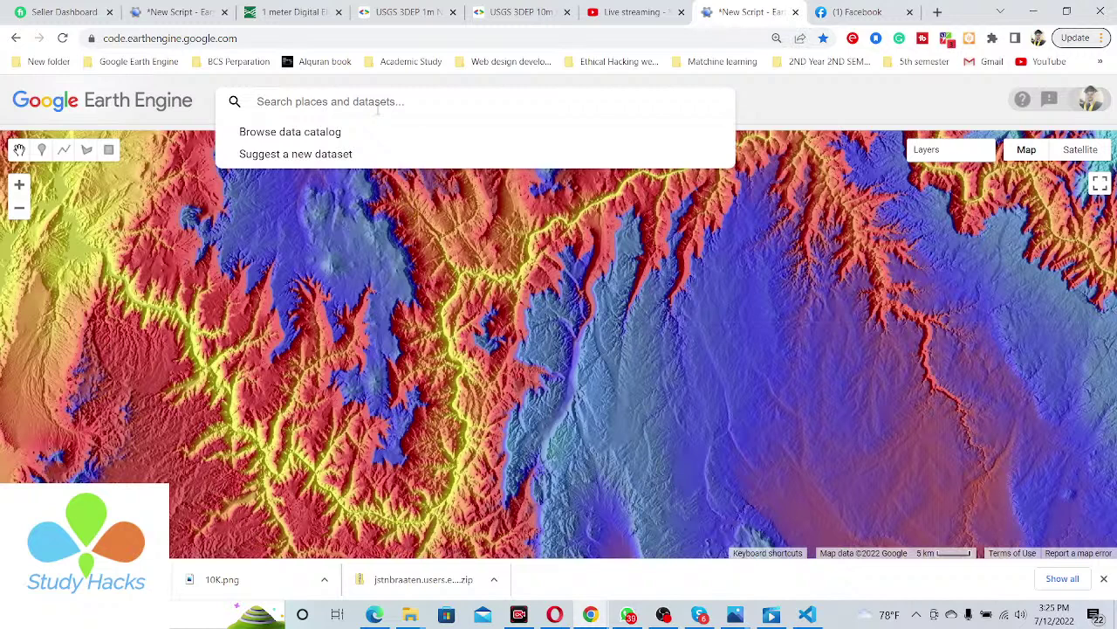
pyautogui.write('Nasa SRTM')
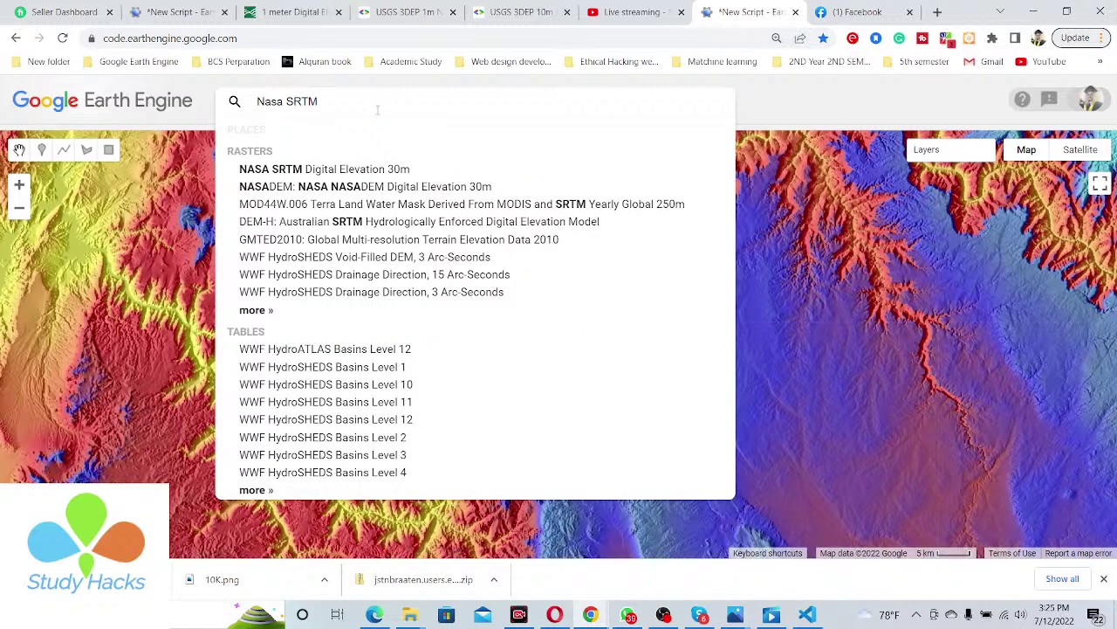
pyautogui.click(364, 168)
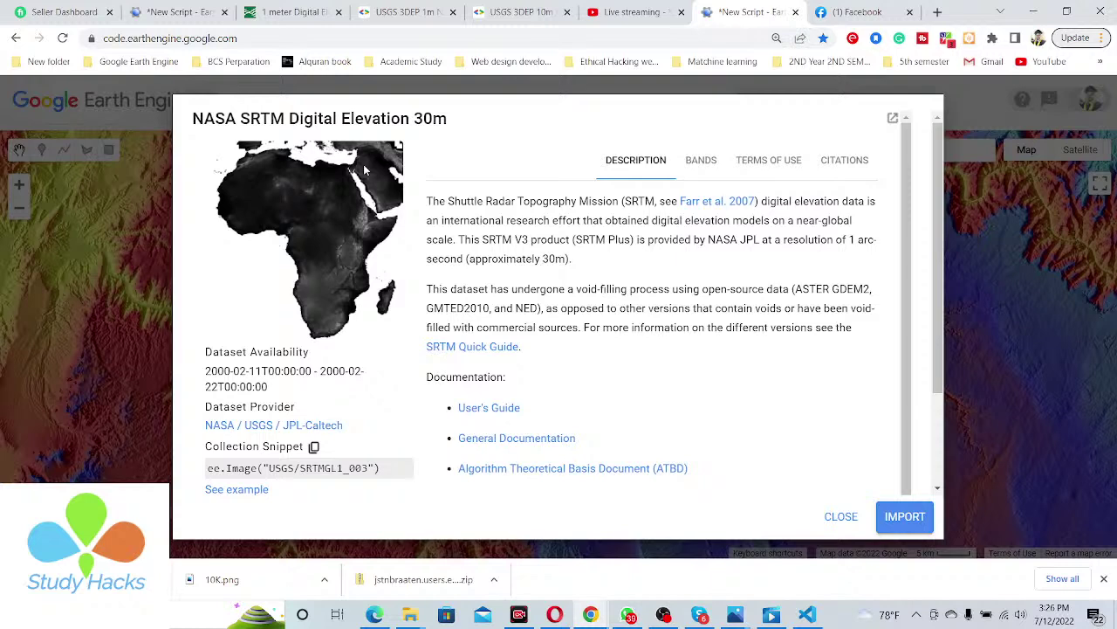
# Step: Check the SRTM elevation band and description, then close the dataset details
pyautogui.click(698, 162)
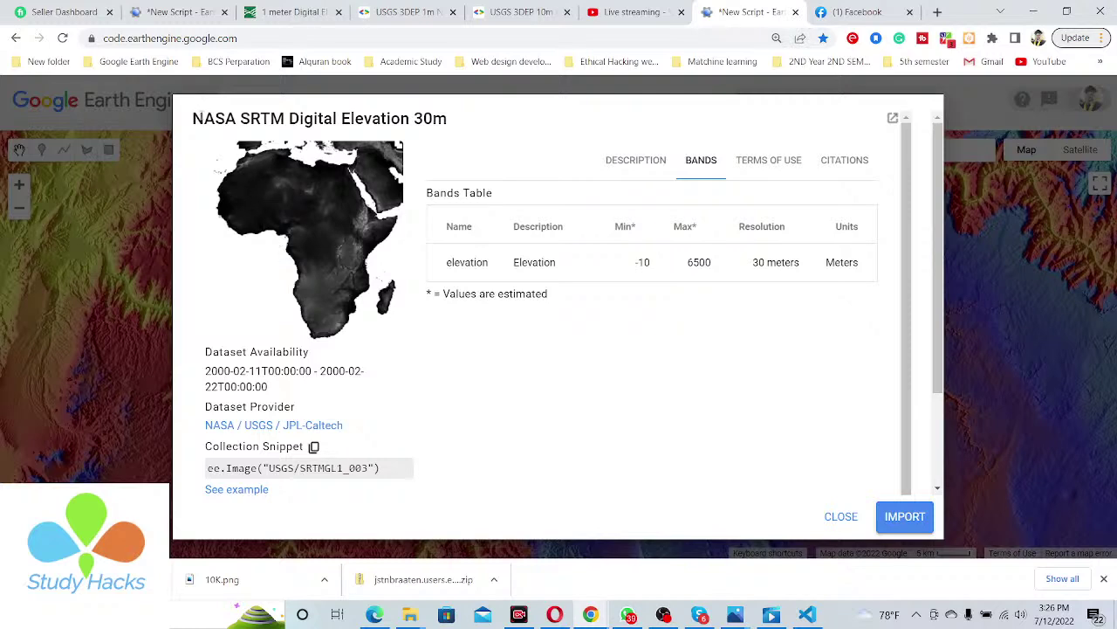
pyautogui.moveTo(195, 118); pyautogui.dragTo(452, 121)
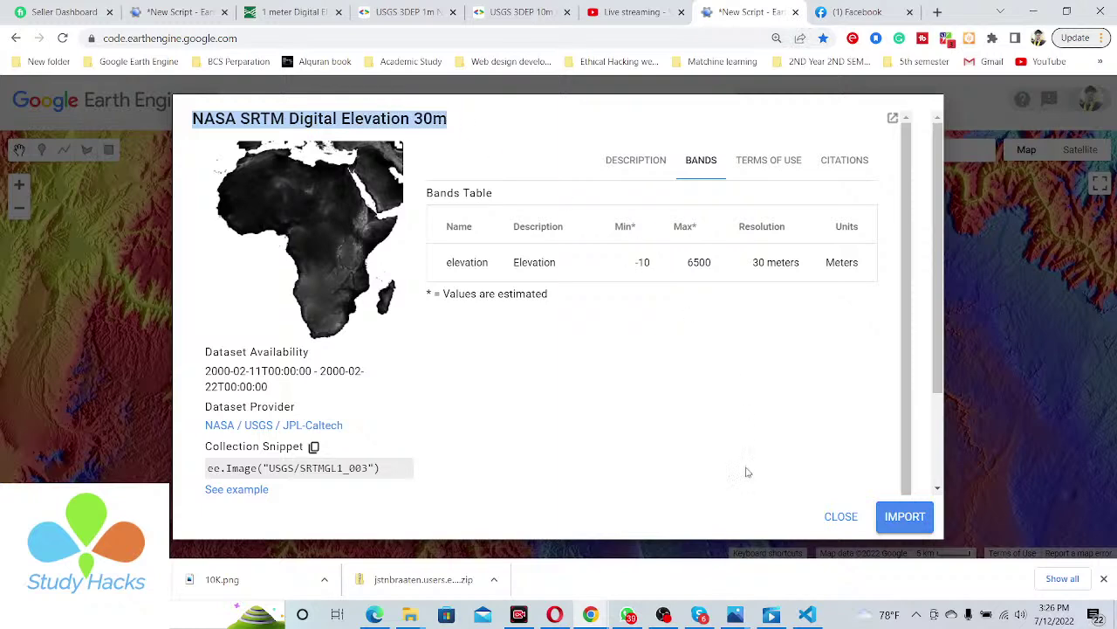
pyautogui.click(636, 159)
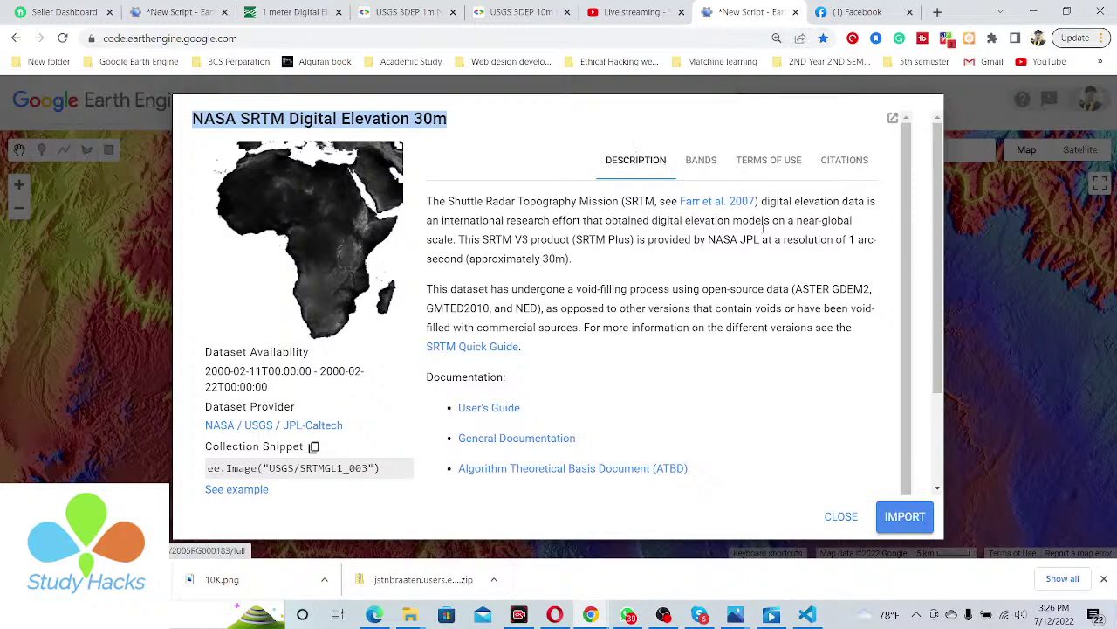
pyautogui.click(840, 515)
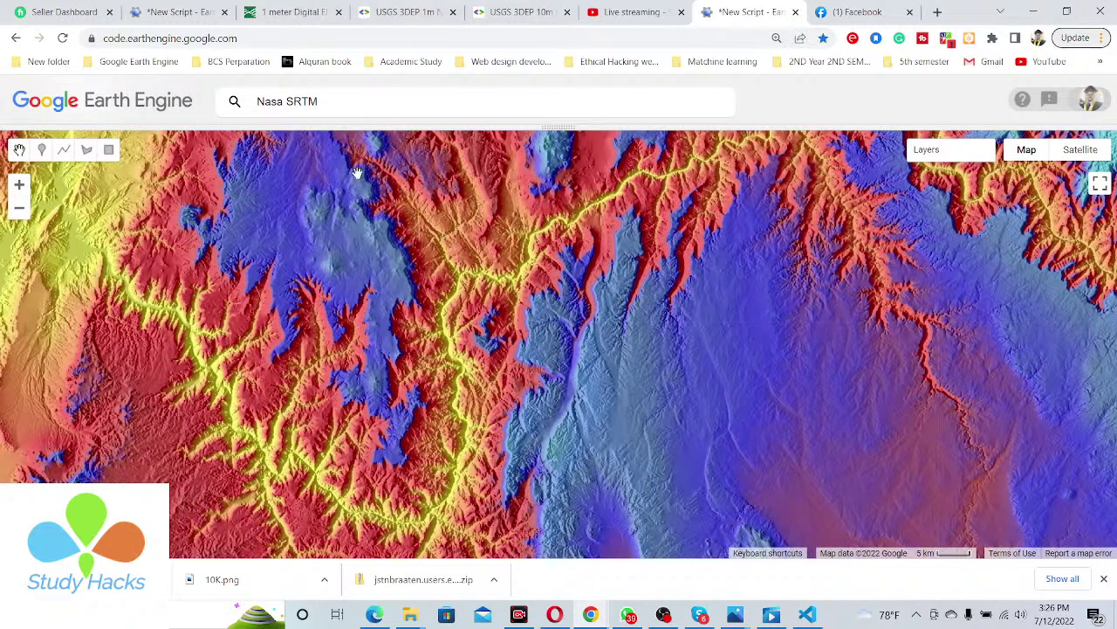
# Step: Switch to the 3DEP 1m elevation script and pan the map right toward Phelan's high ground
pyautogui.click(185, 11)
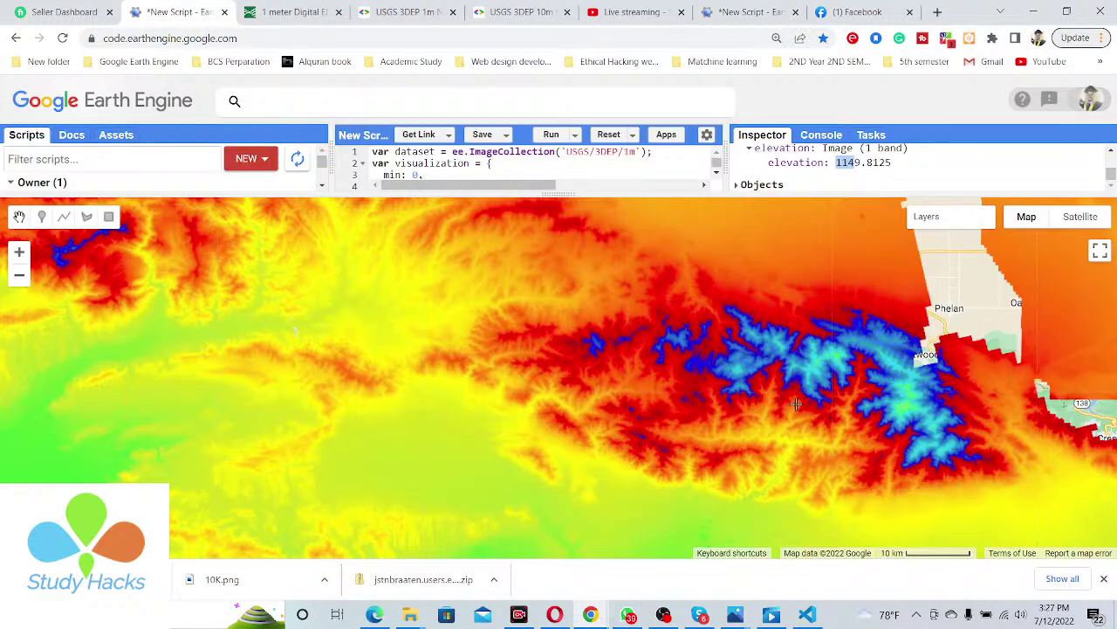
pyautogui.moveTo(668, 377); pyautogui.dragTo(775, 401)
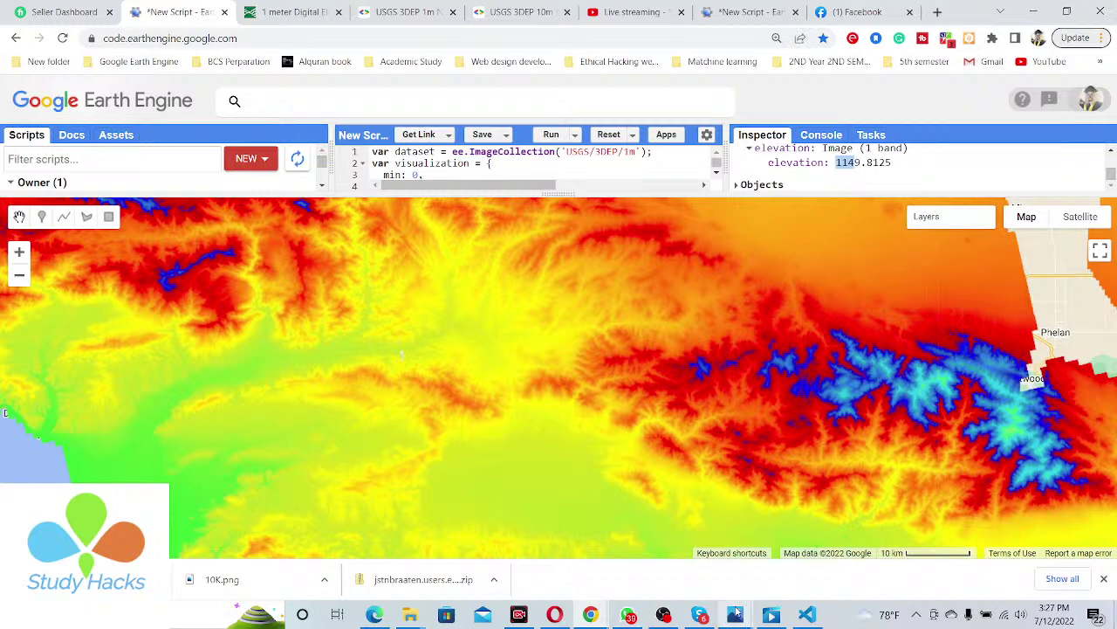
pyautogui.moveTo(735, 611)
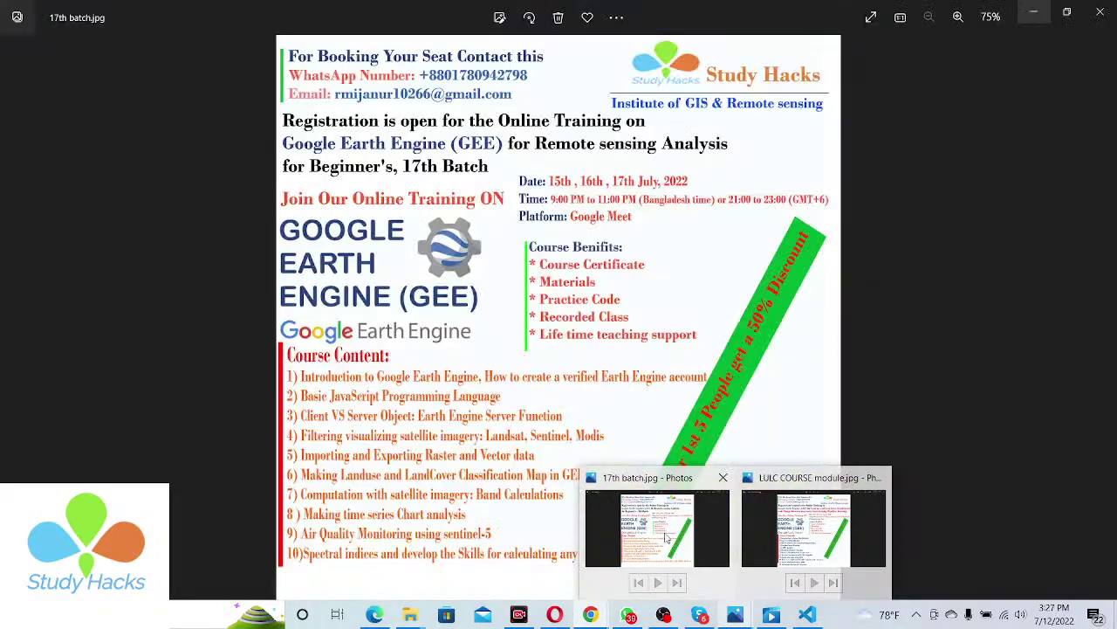
# Step: Bring the 17th batch.jpg training poster to the front in Photos
pyautogui.click(667, 528)
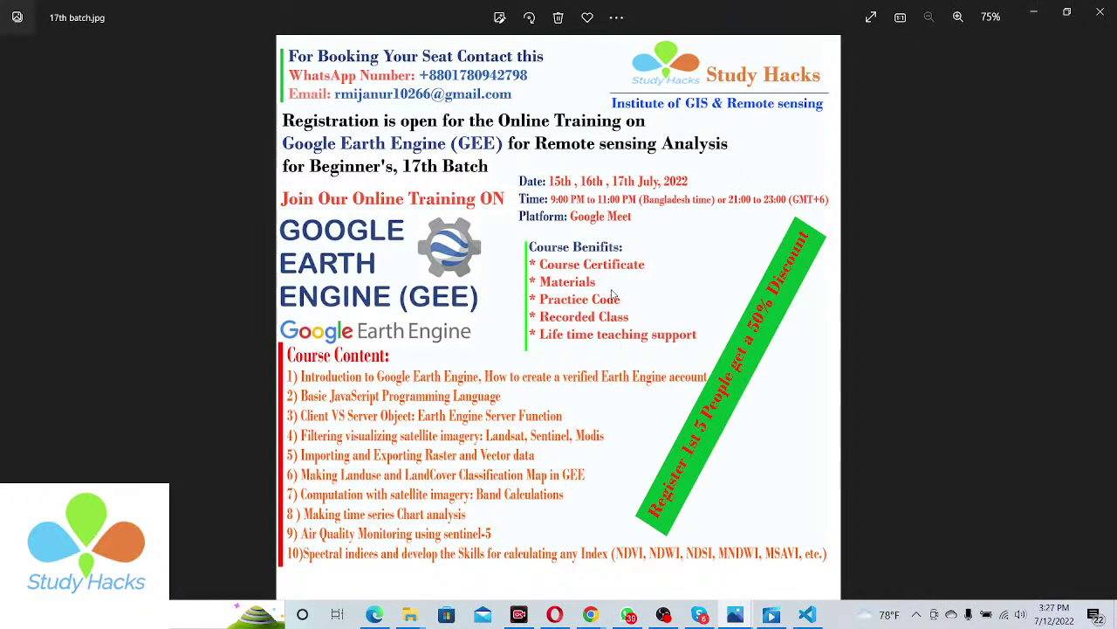